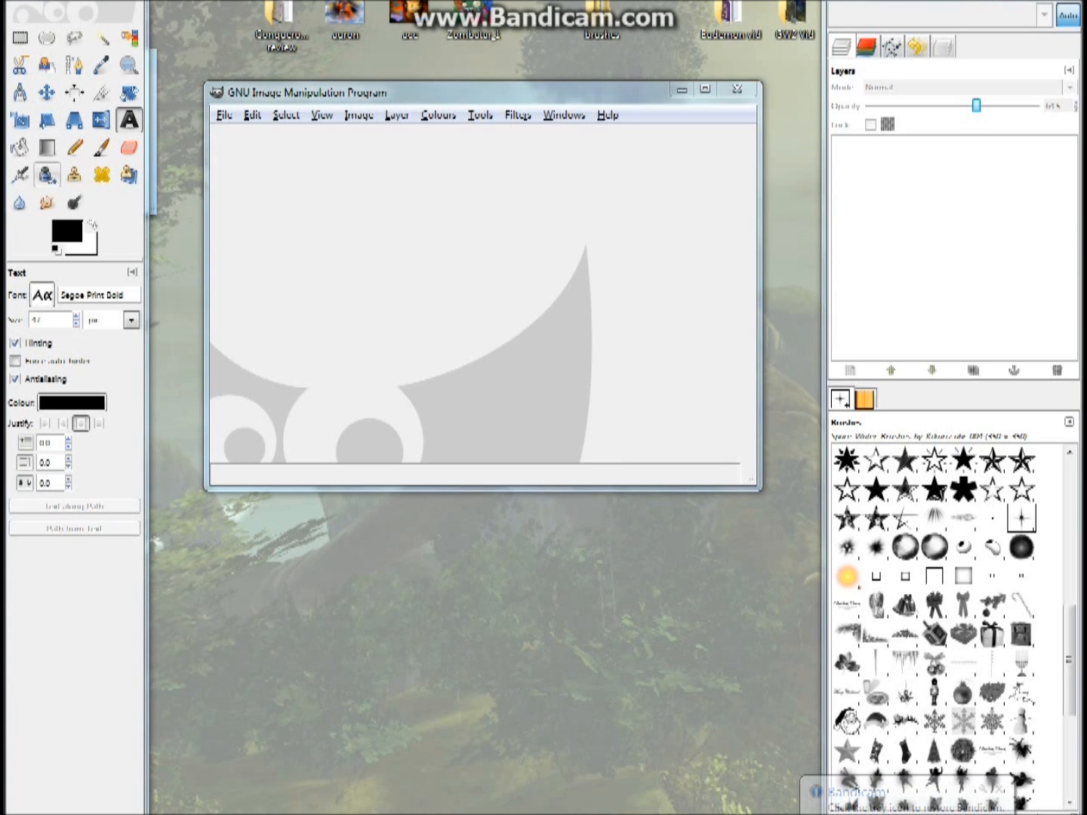
# Step: Create a new 640 × 400 pixel image and bucket-fill its background with black
pyautogui.hotkey('shift', 'b')
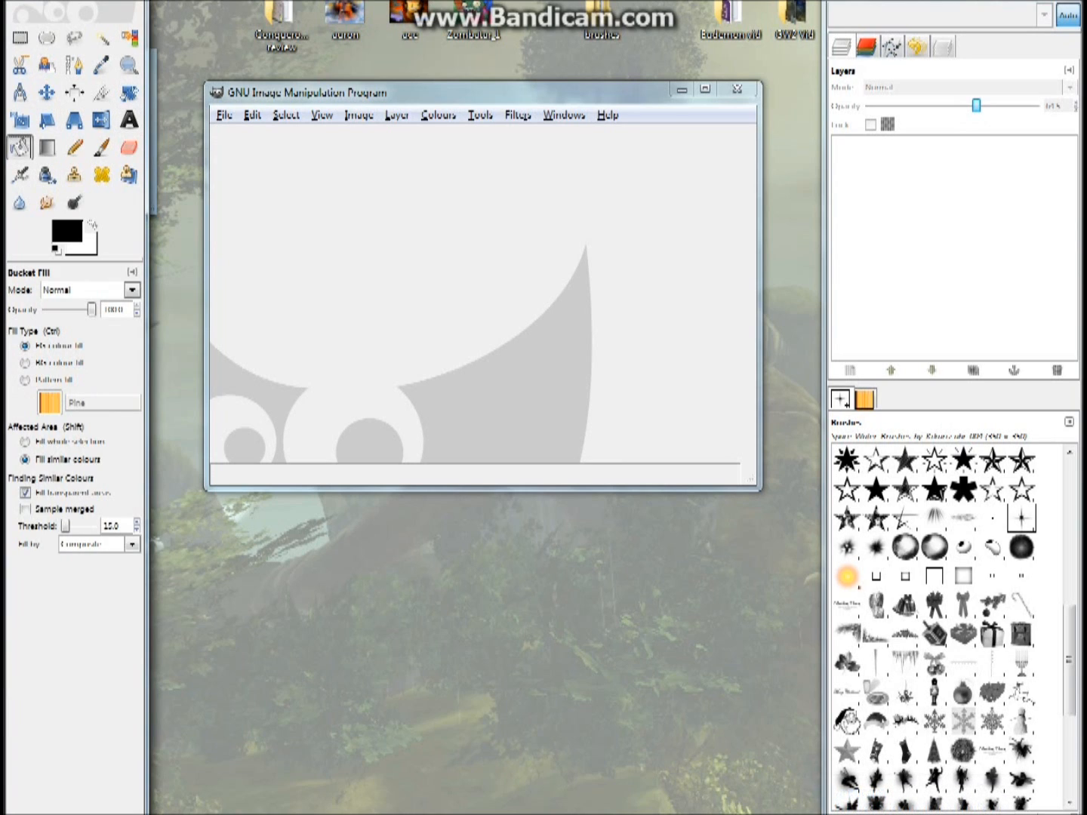
pyautogui.hotkey('alt', 'f')
pyautogui.press('Down')
pyautogui.press('Return')
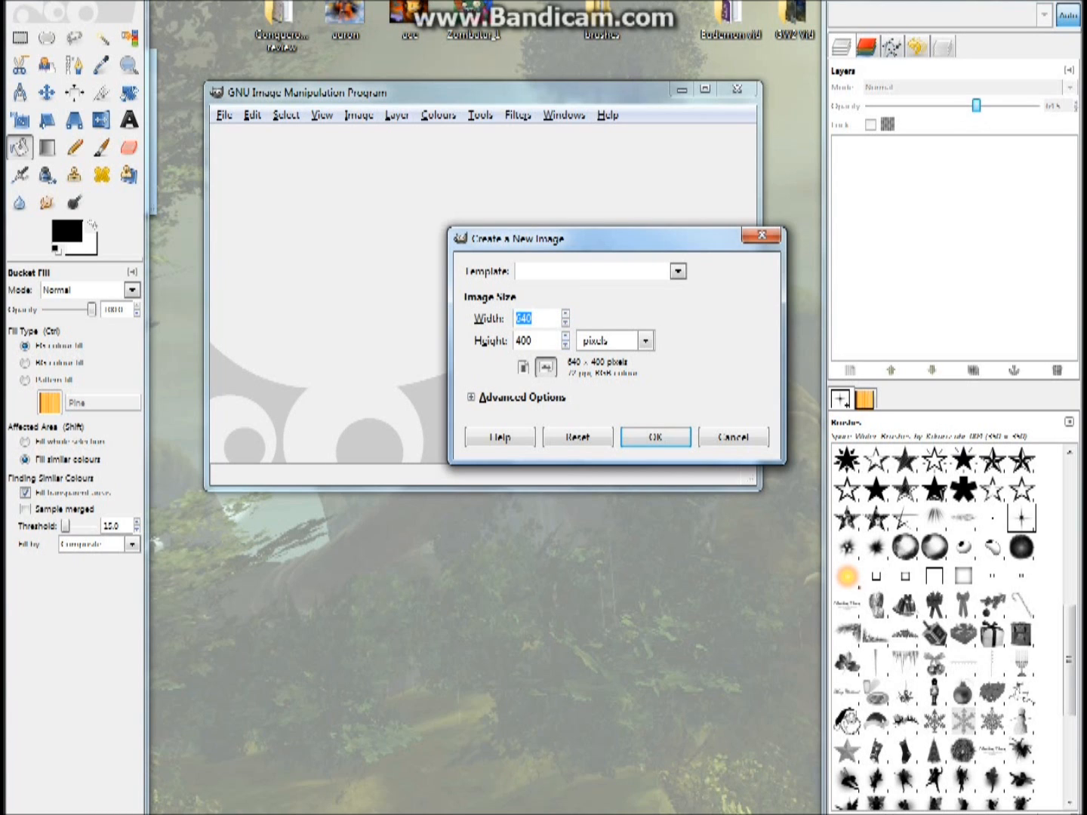
pyautogui.press('Return')
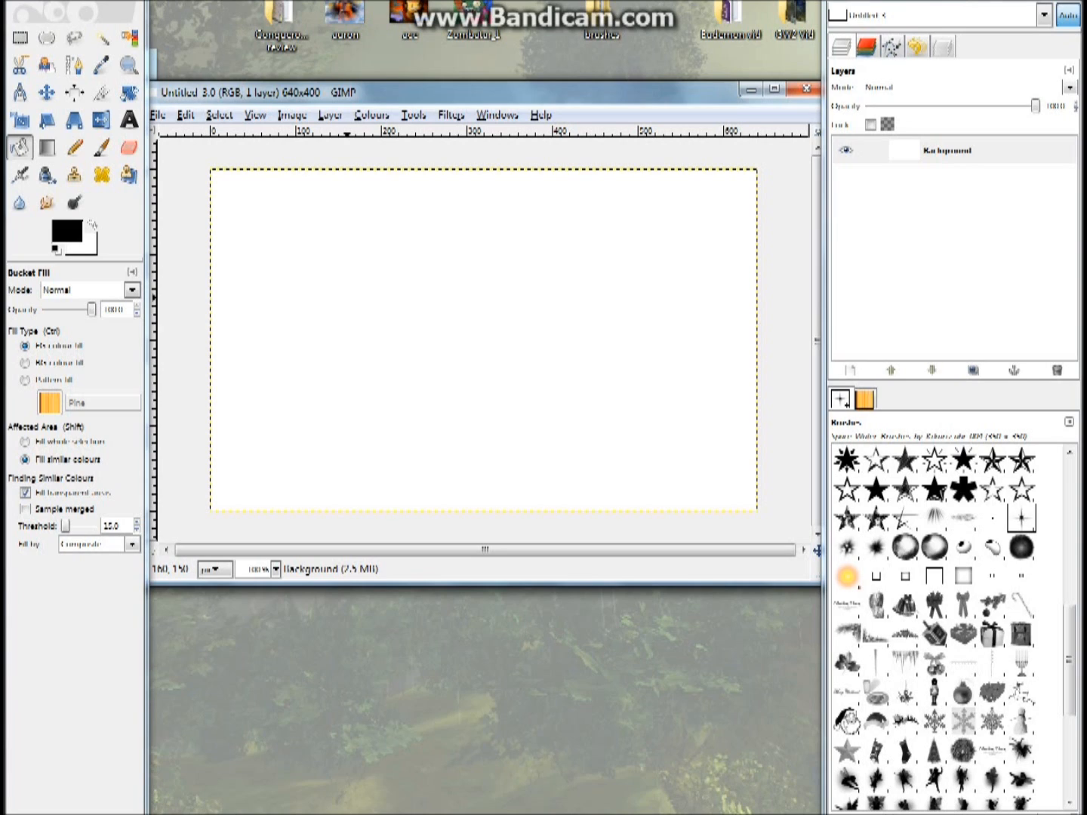
pyautogui.click(350, 297)
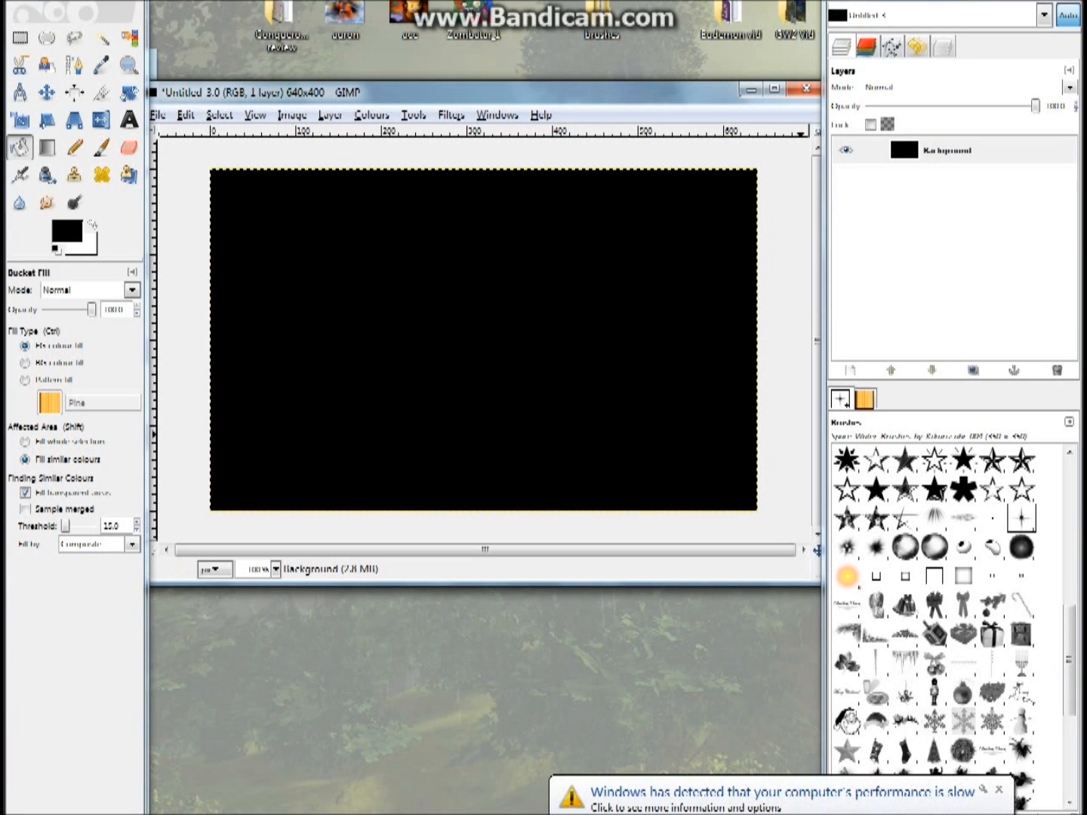
pyautogui.click(999, 789)
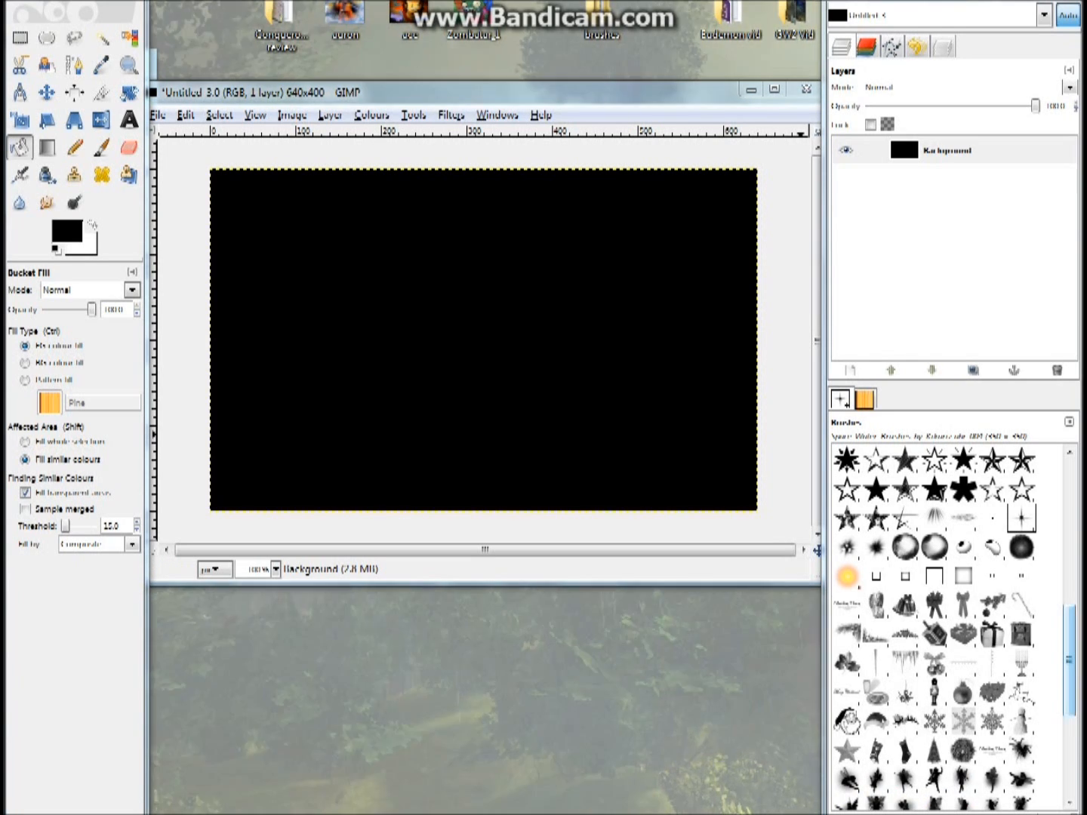
# Step: Choose the half-shaded planet brush from the Planet-Universe brush set
pyautogui.scroll(-1, 954, 627)
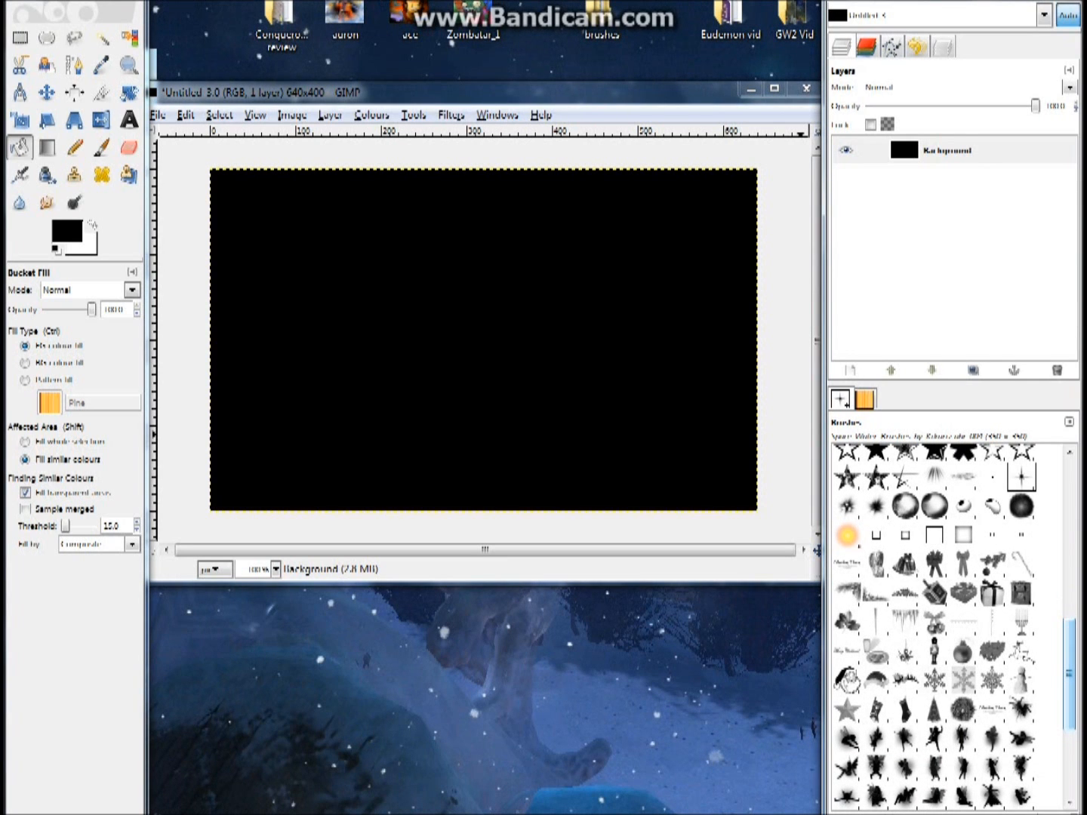
pyautogui.scroll(-5, 954, 626)
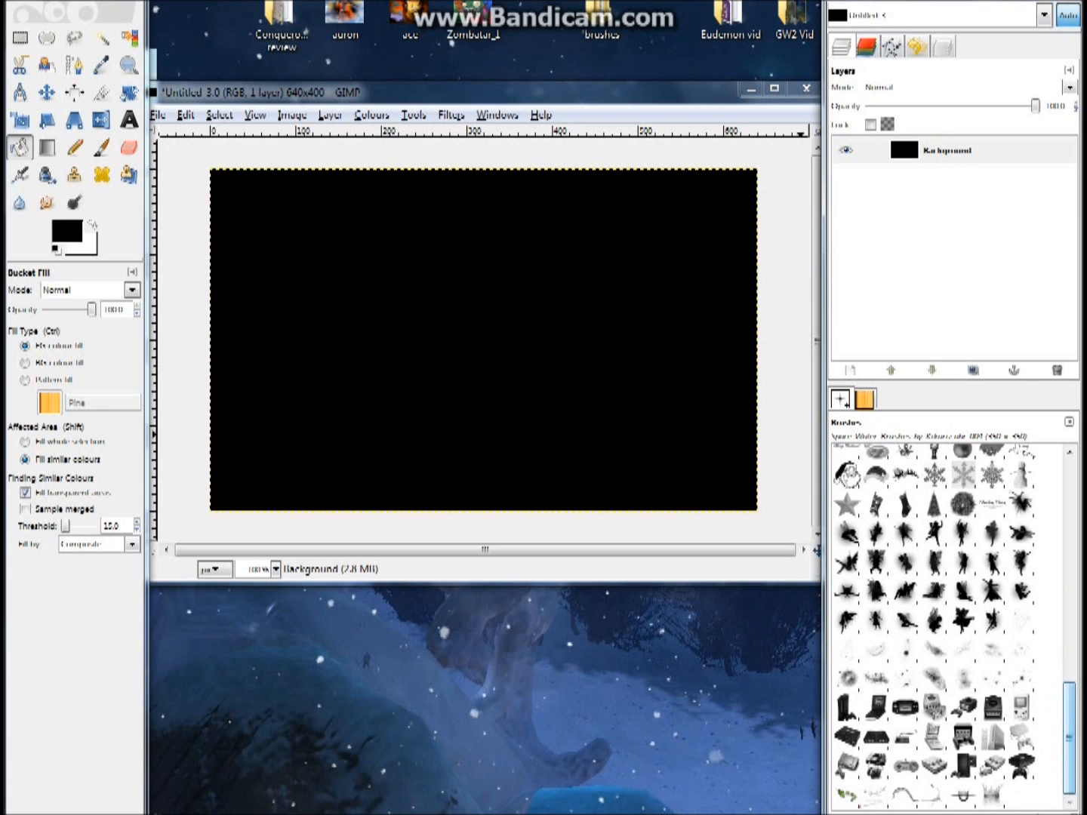
pyautogui.scroll(9, 954, 627)
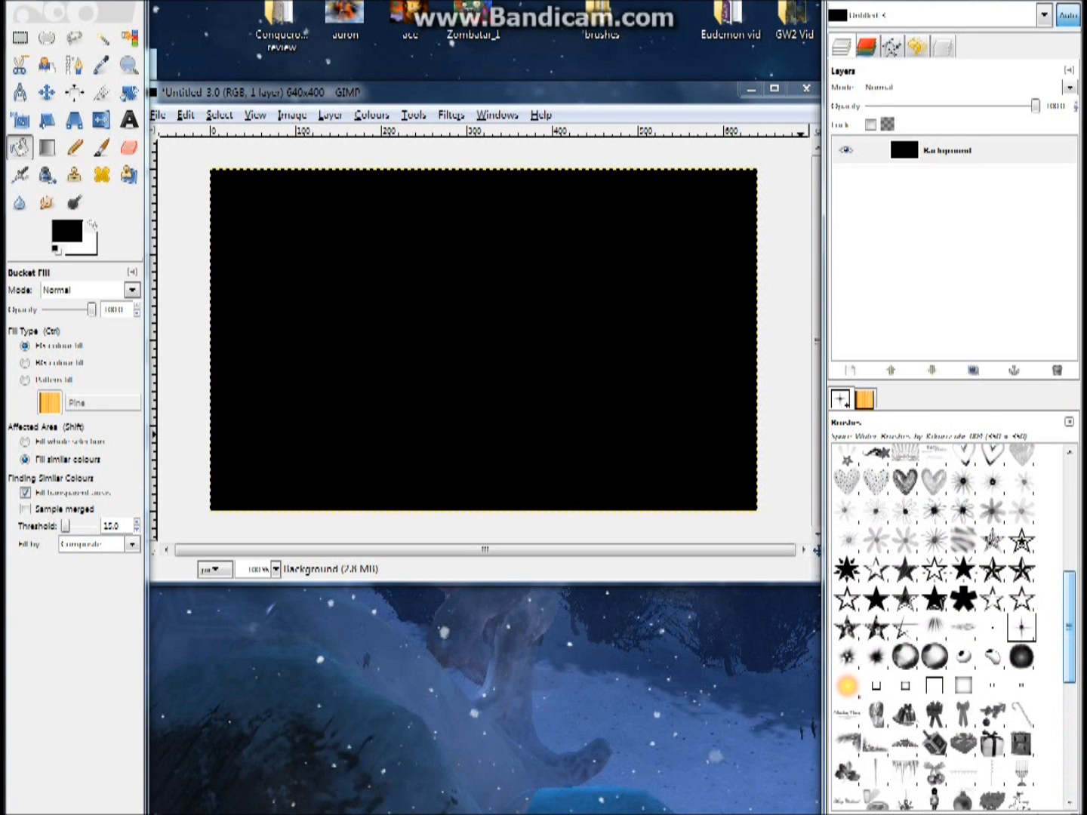
pyautogui.scroll(1, 954, 626)
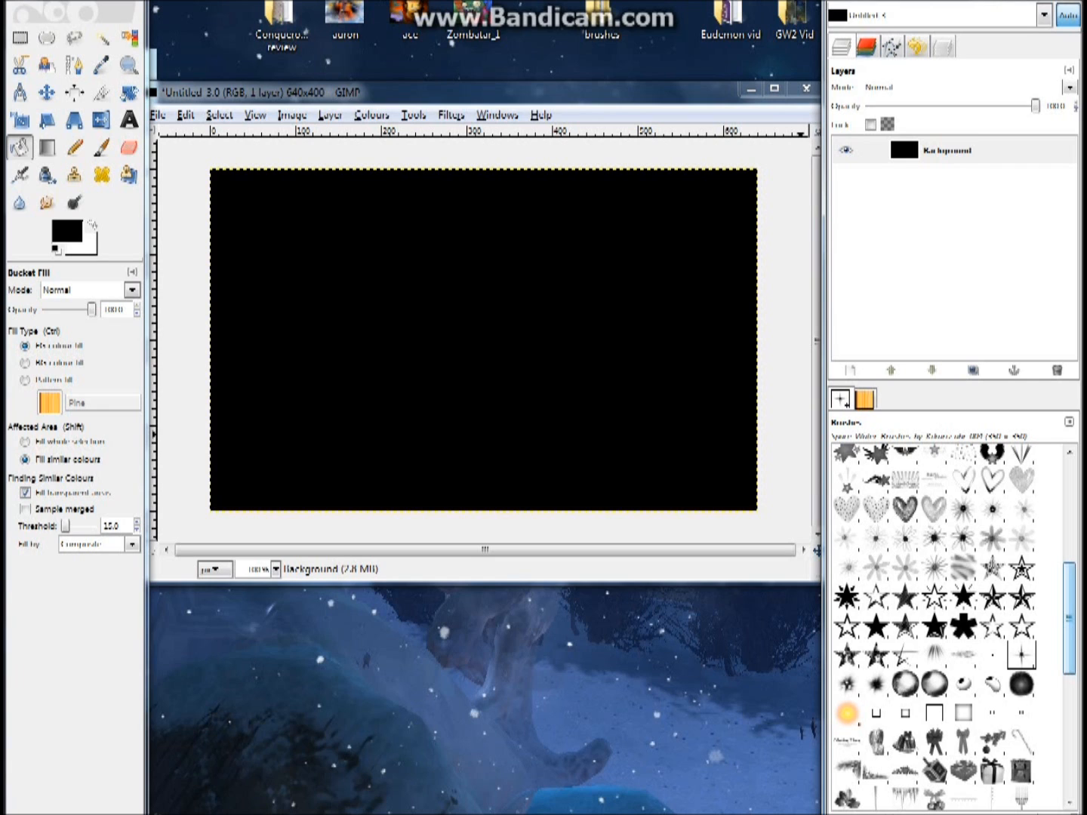
pyautogui.scroll(7, 954, 626)
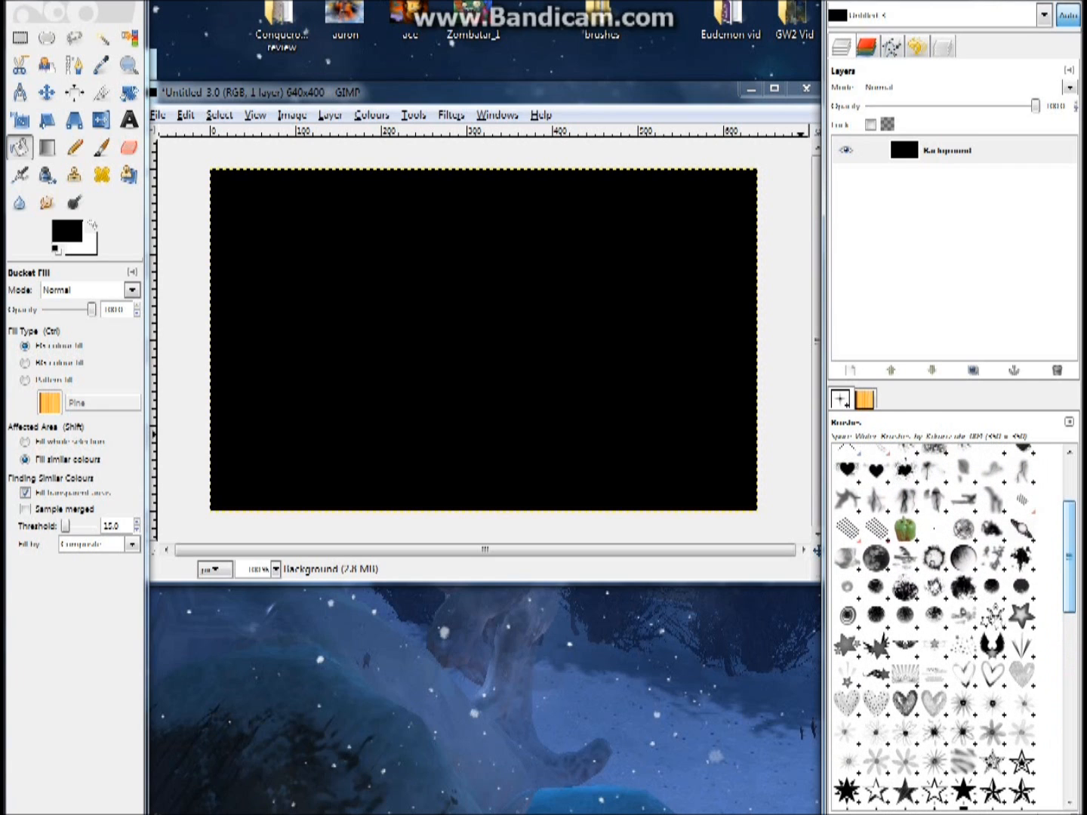
pyautogui.click(962, 559)
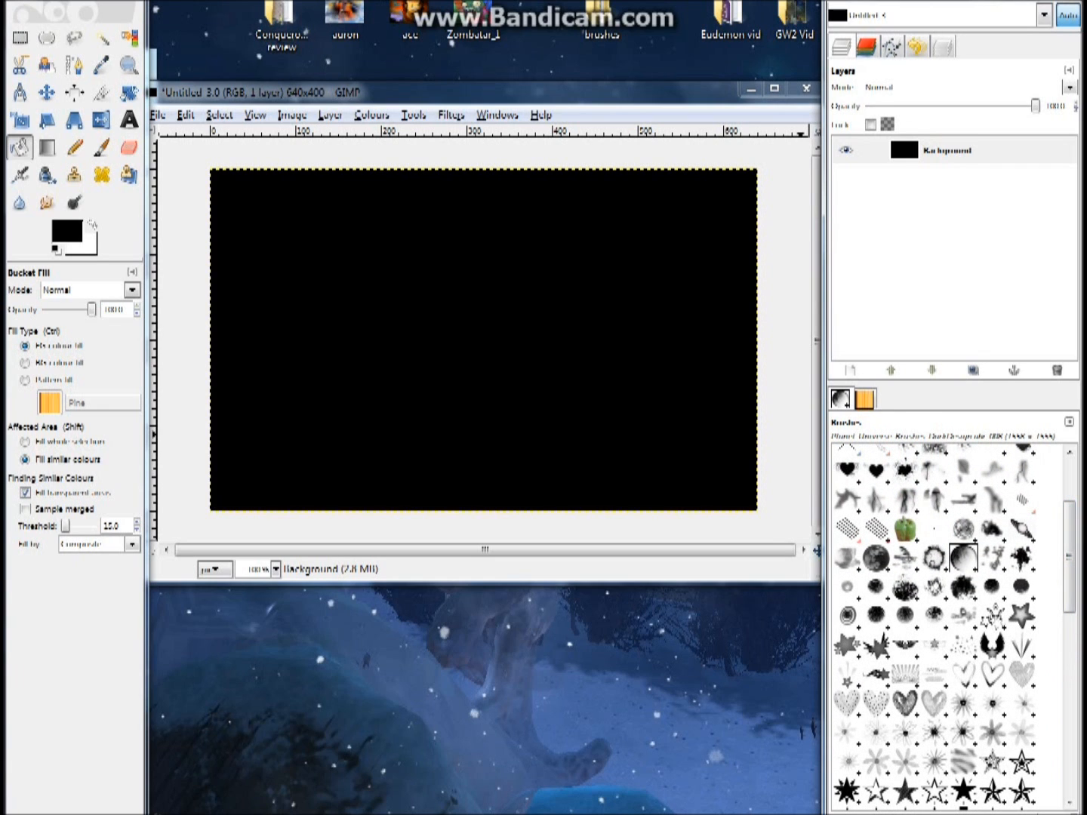
# Step: Set the foreground colour to purple from the saved colours and activate the Paintbrush
pyautogui.click(66, 231)
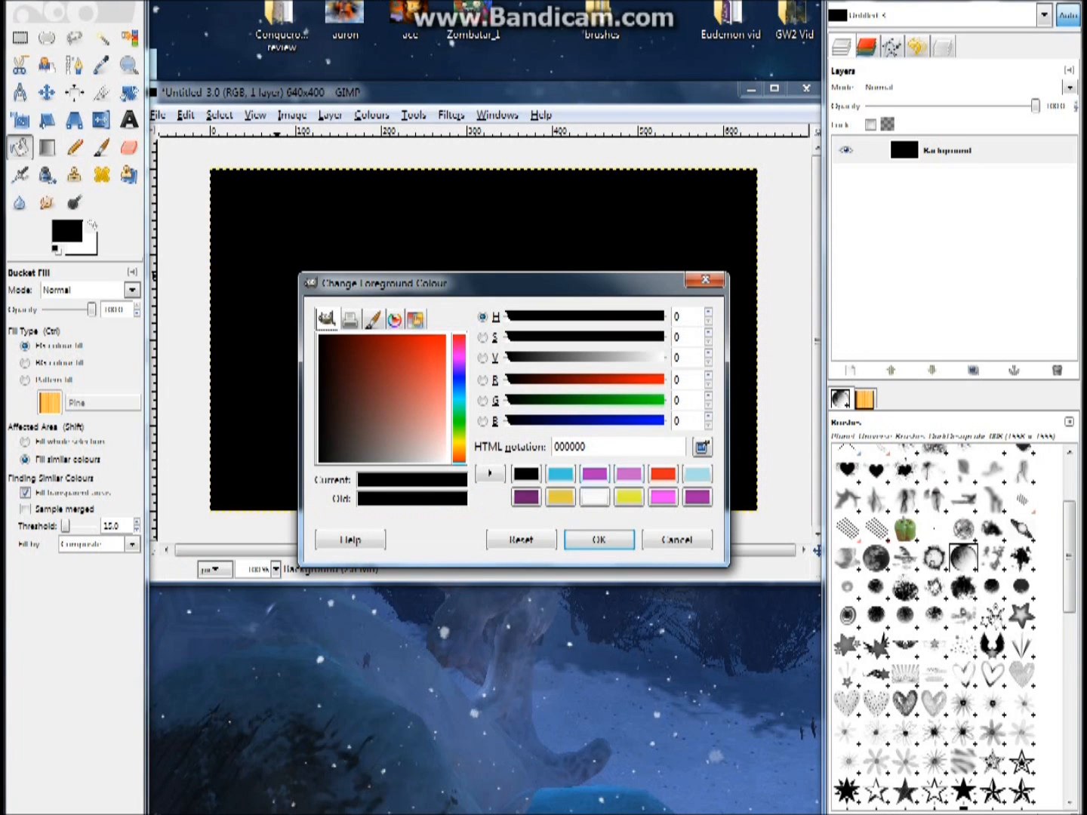
pyautogui.click(594, 473)
pyautogui.click(599, 540)
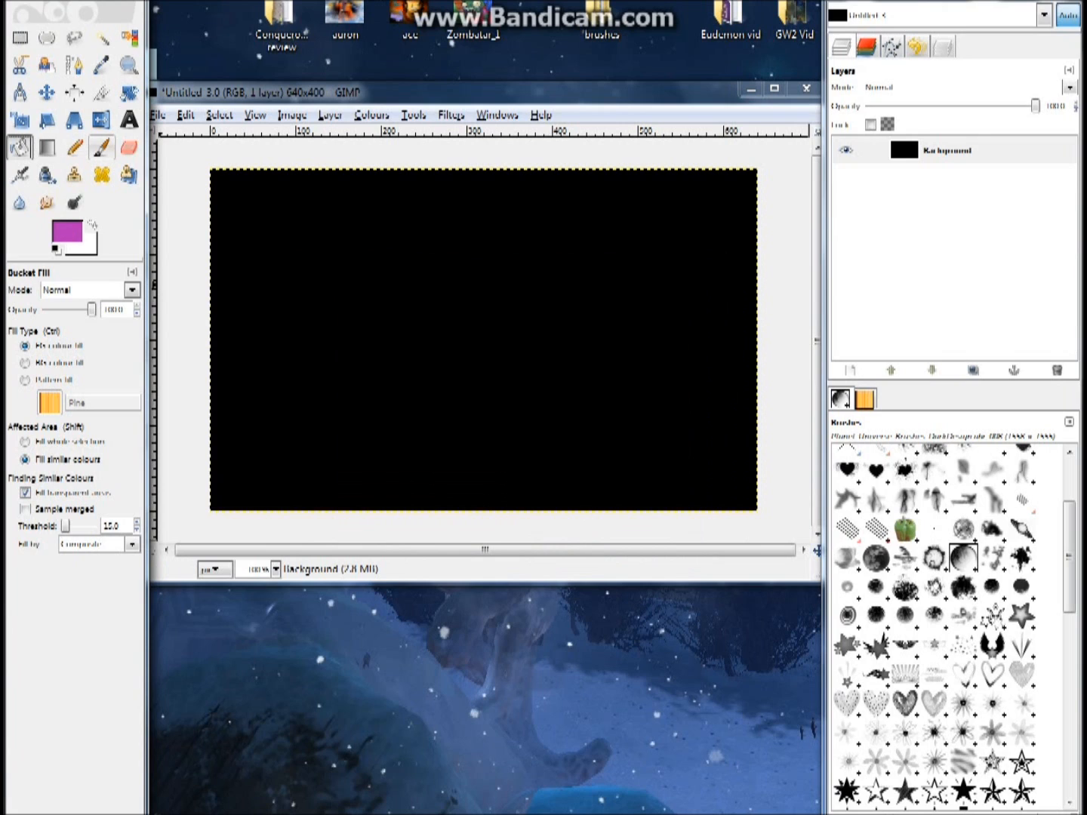
pyautogui.click(100, 148)
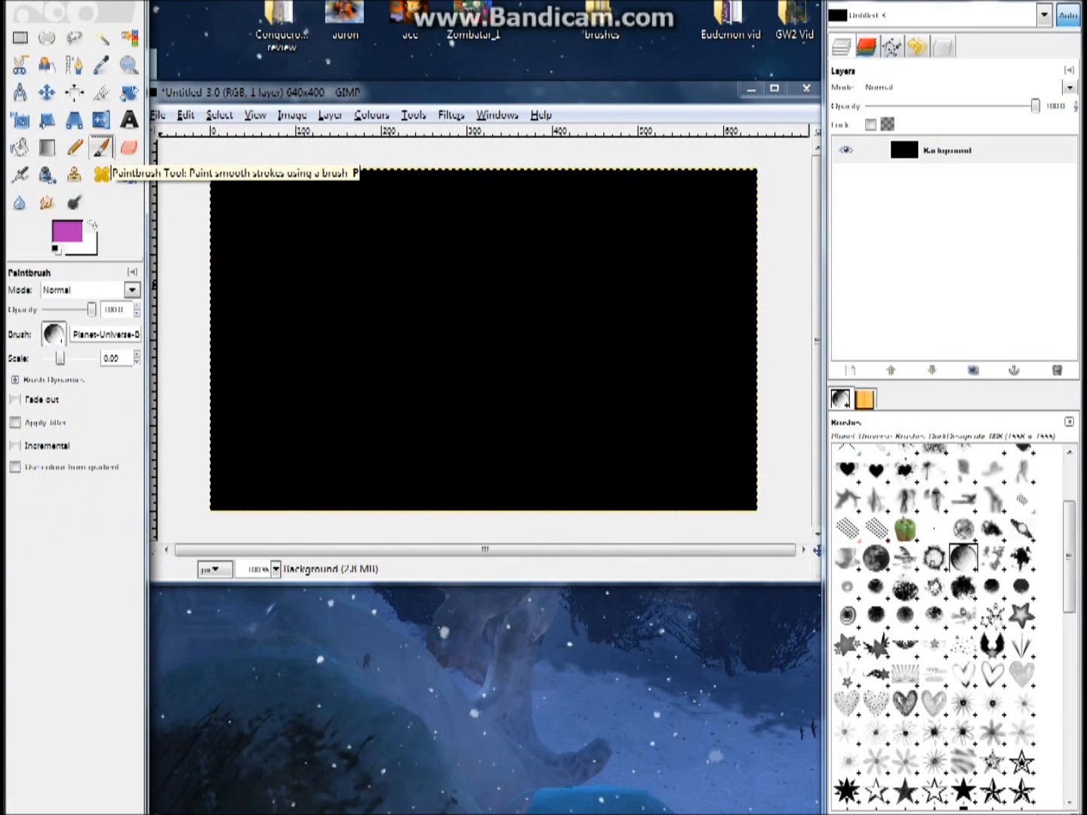
# Step: Try stamping the planet on the background at a brush scale of 0.57, and undo the stamp
pyautogui.moveTo(60, 358)
pyautogui.mouseDown()
pyautogui.moveTo(78, 358)
pyautogui.moveTo(66, 358)
pyautogui.mouseUp()
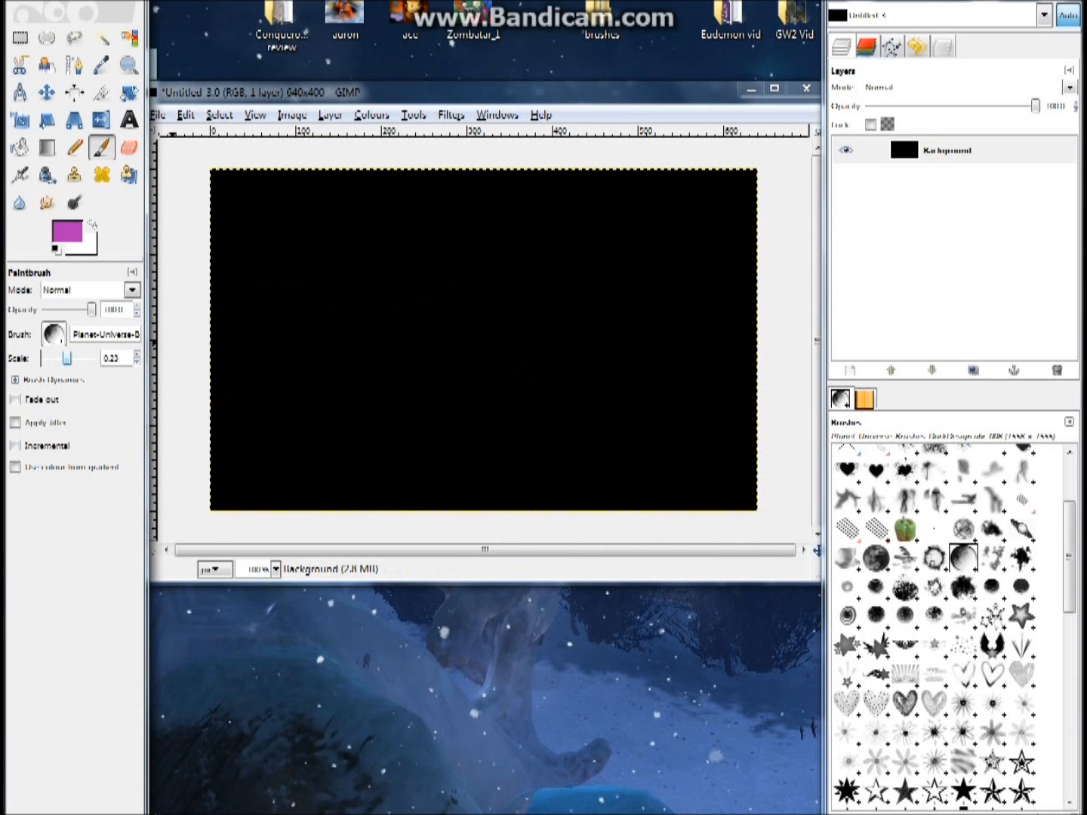
pyautogui.moveTo(67, 357); pyautogui.dragTo(73, 358)
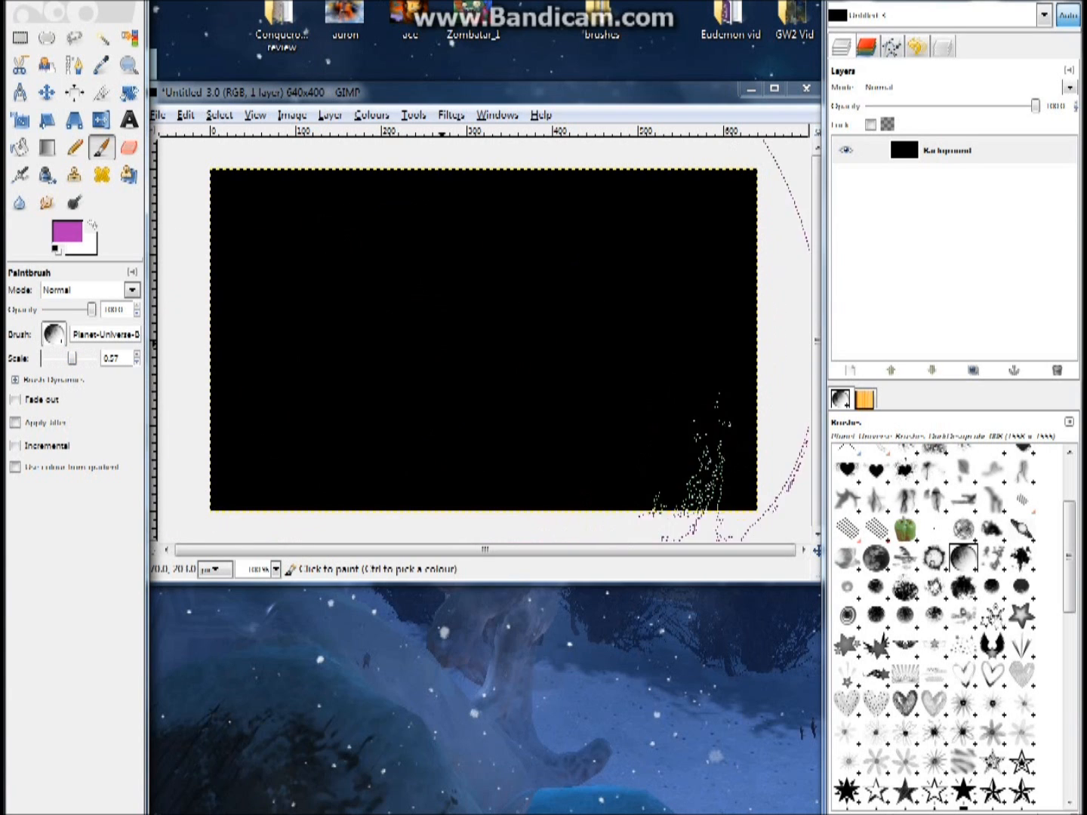
pyautogui.click(441, 341)
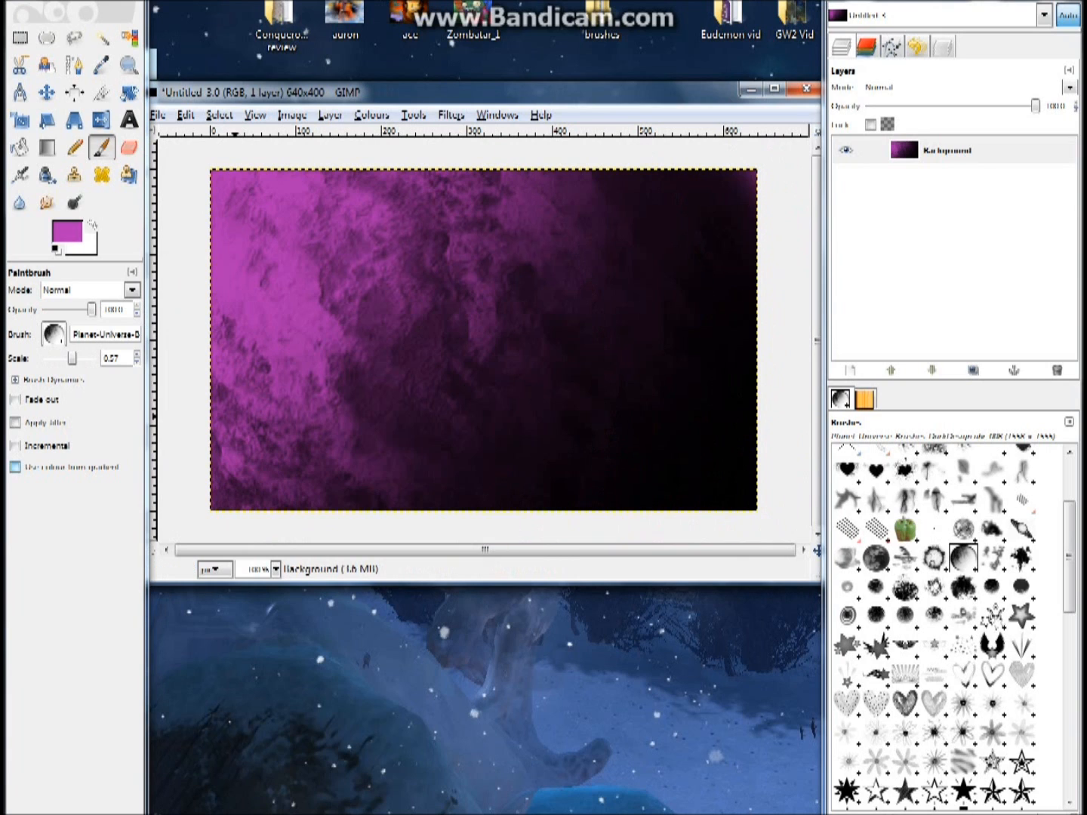
pyautogui.click(185, 115)
pyautogui.click(219, 136)
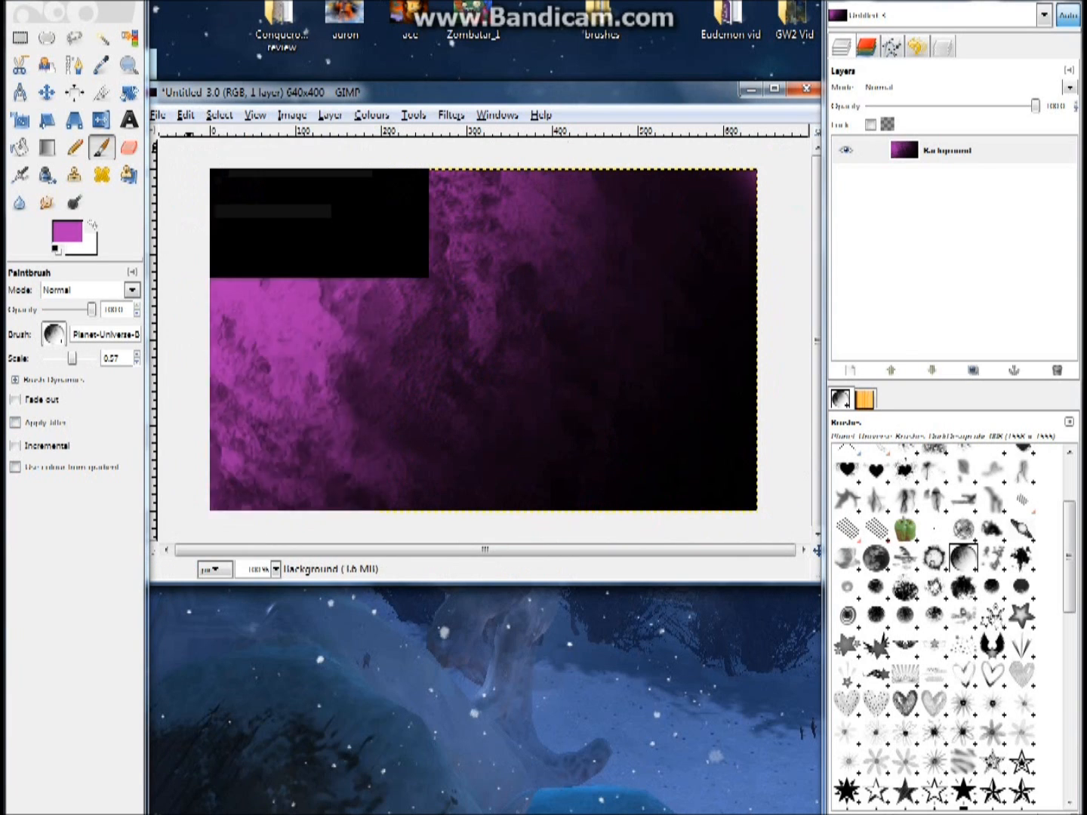
# Step: Set the Paintbrush scale to 0.34
pyautogui.moveTo(73, 358); pyautogui.dragTo(70, 359)
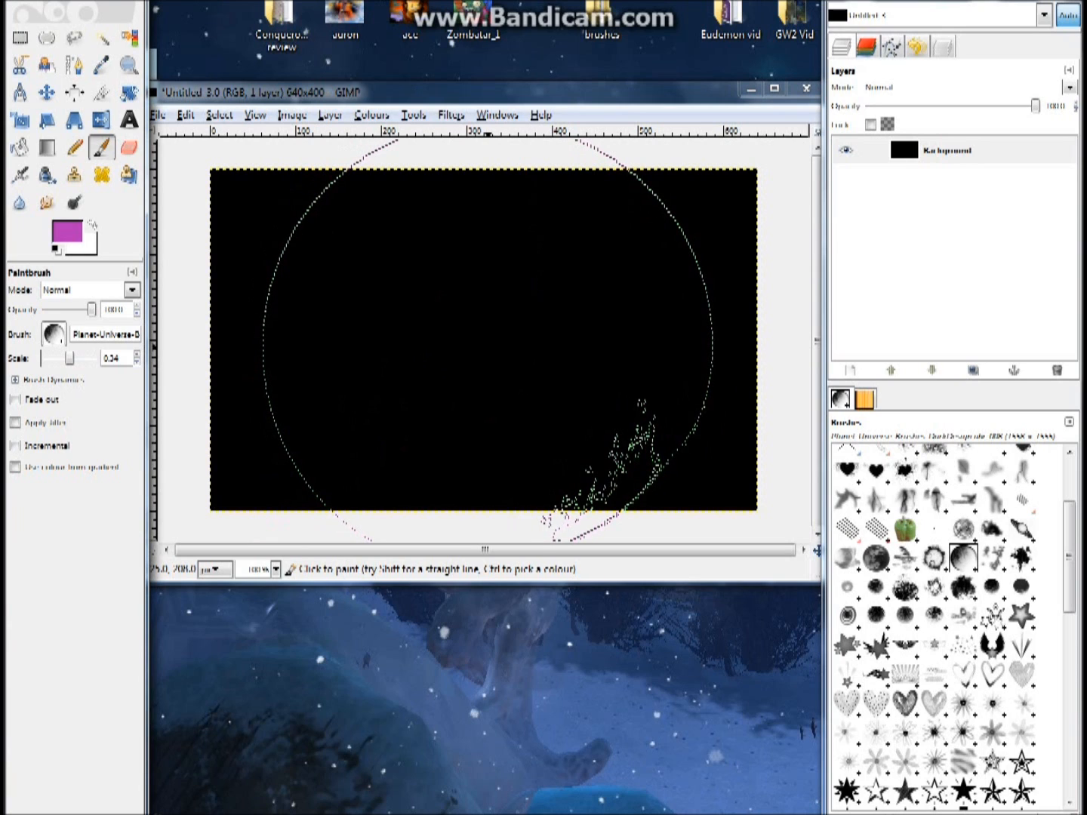
# Step: Try stamping the planet directly on the Background layer, and undo the opacity adjustment and the stamp
pyautogui.click(486, 341)
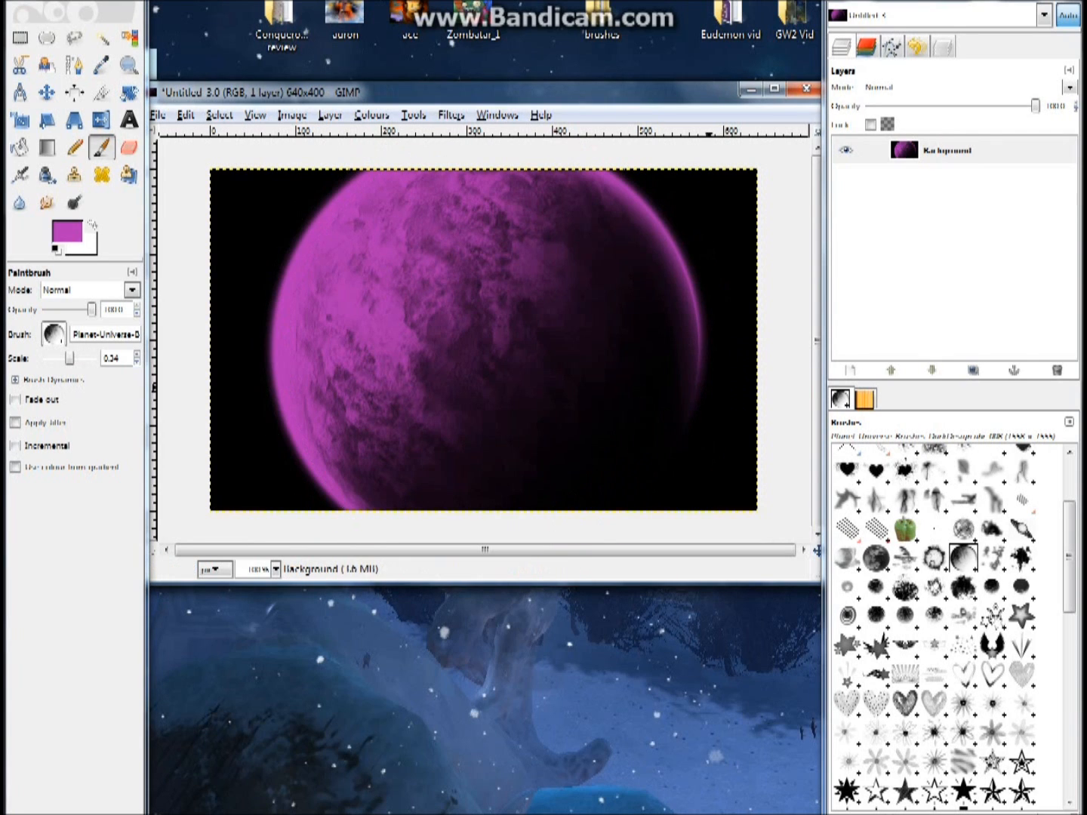
pyautogui.moveTo(1036, 104)
pyautogui.mouseDown()
pyautogui.moveTo(1010, 106)
pyautogui.moveTo(1035, 106)
pyautogui.mouseUp()
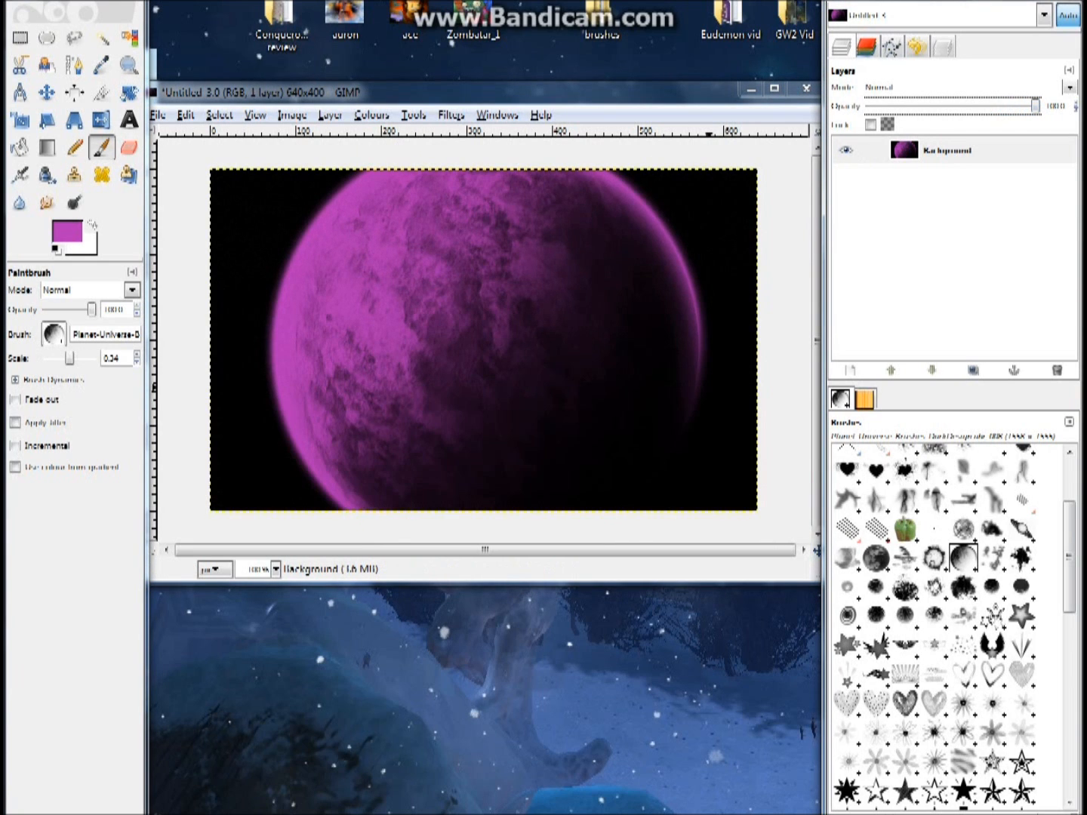
pyautogui.click(186, 115)
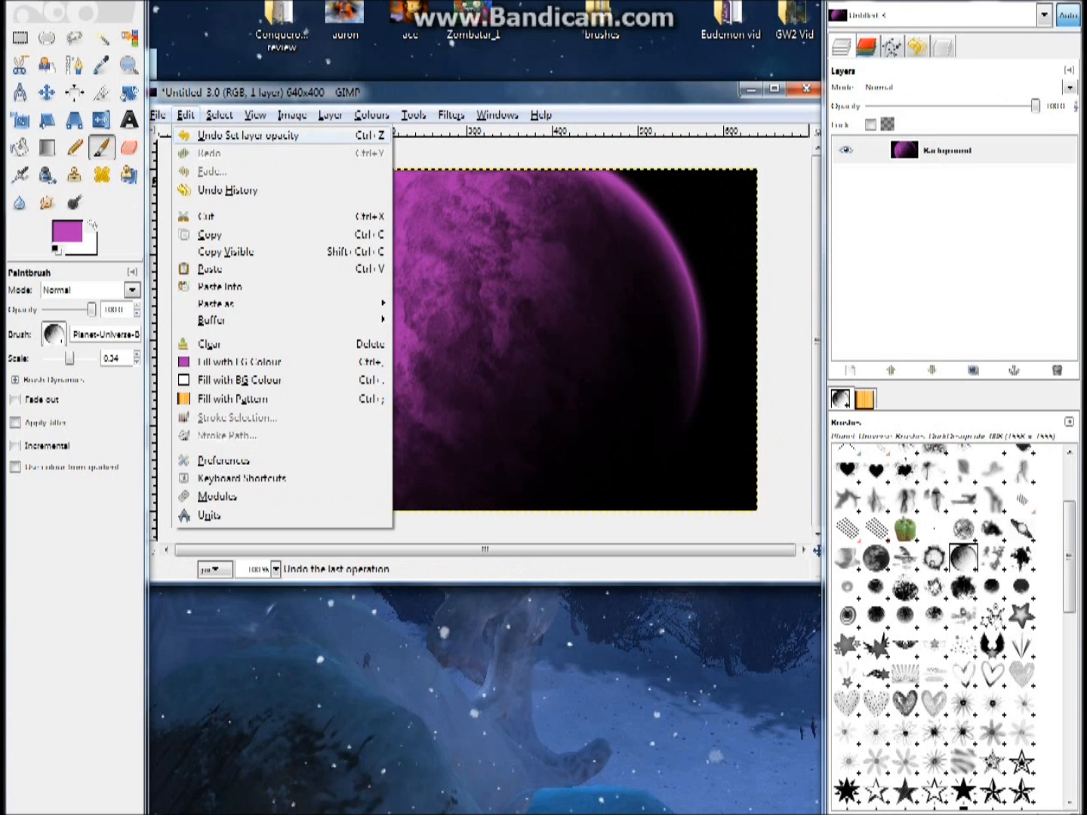
pyautogui.click(193, 139)
pyautogui.click(186, 115)
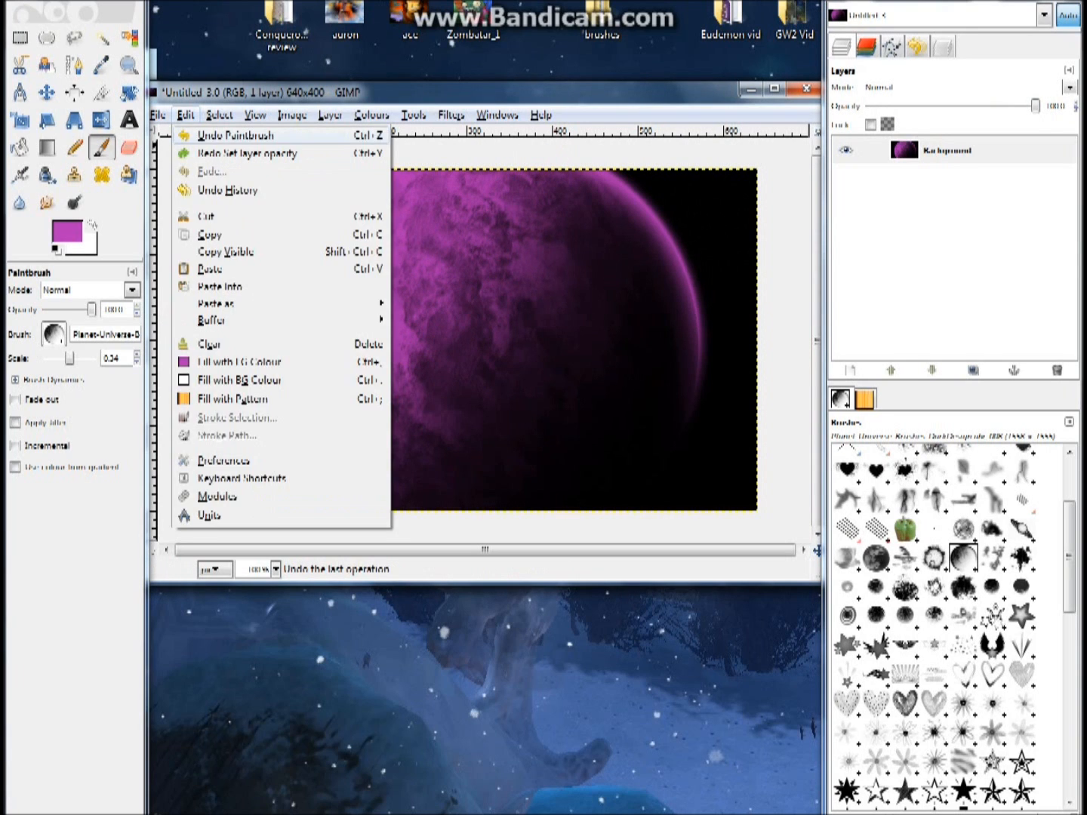
pyautogui.click(192, 135)
# Step: Add a new 640 × 400 pixel layer filled with transparency above the background
pyautogui.rightClick(930, 251)
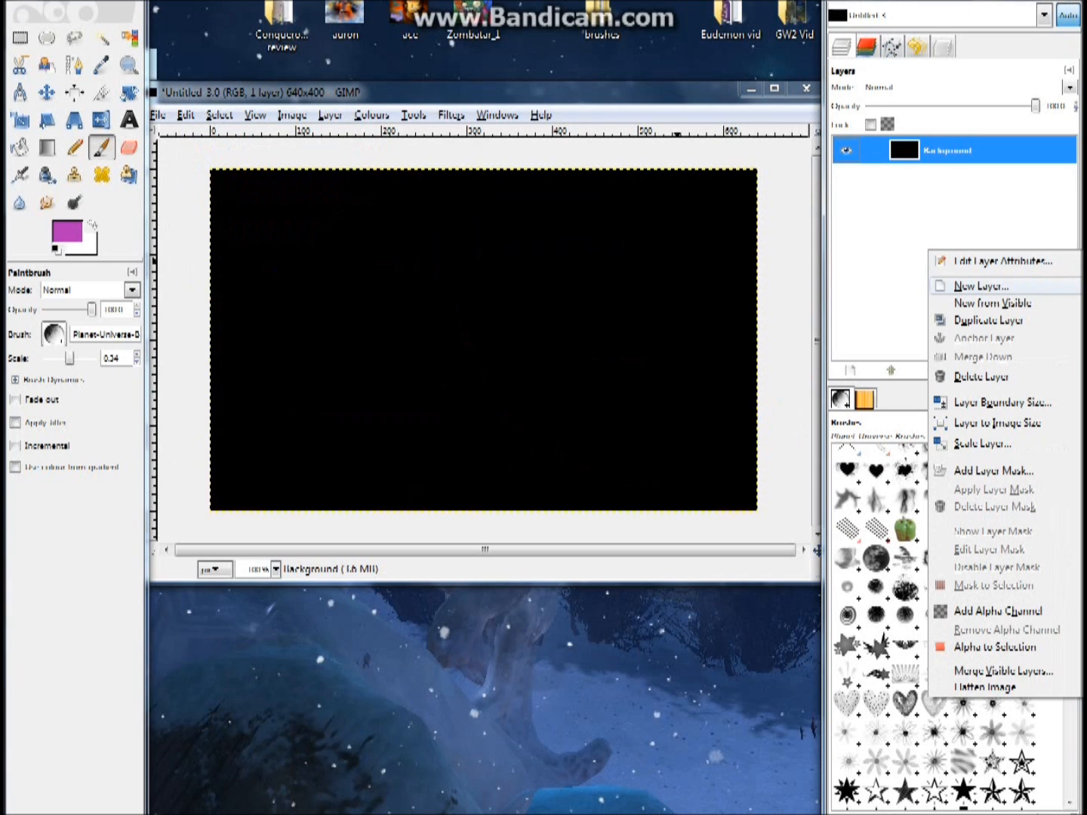
pyautogui.click(981, 286)
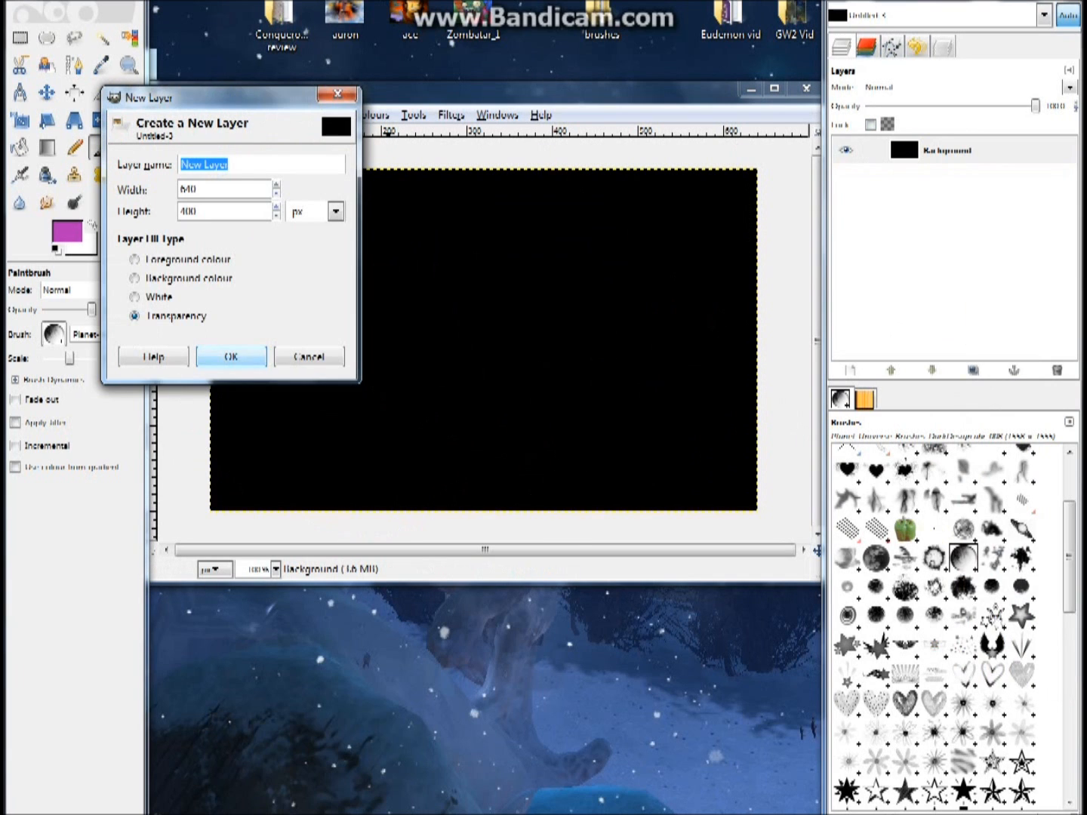
pyautogui.press('Return')
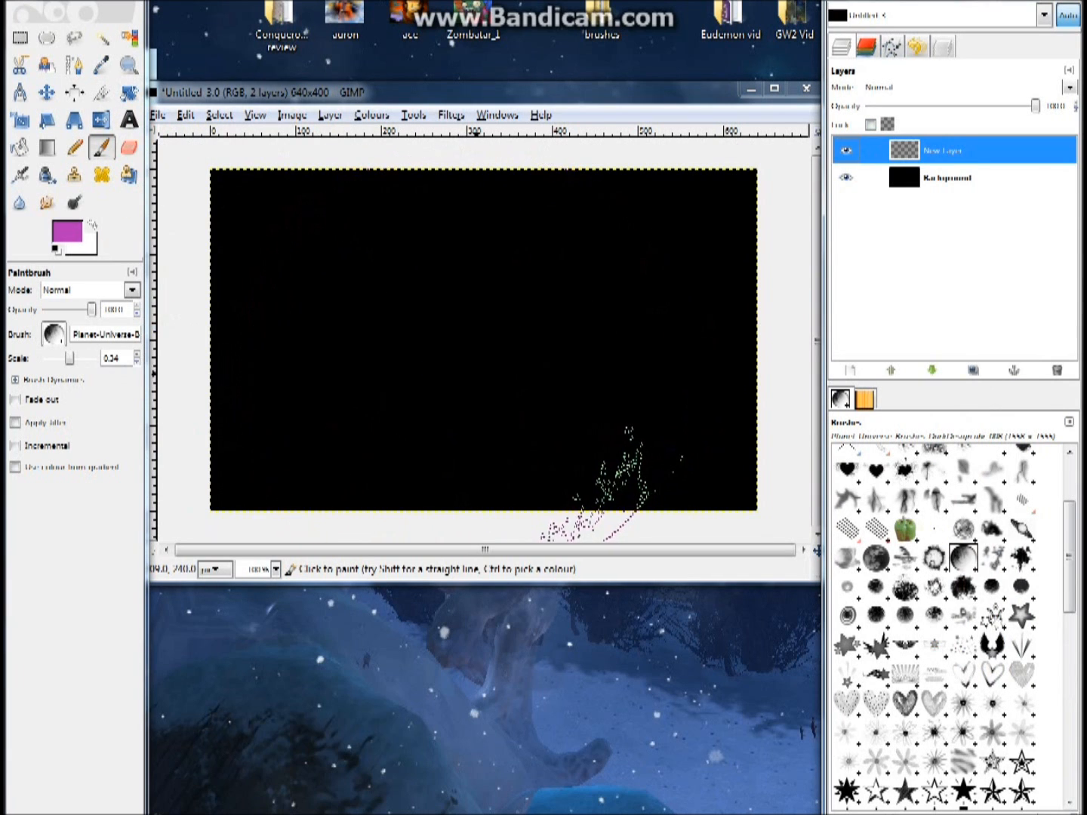
# Step: Try stamping the planet on the new layer, and undo the stamp
pyautogui.click(477, 344)
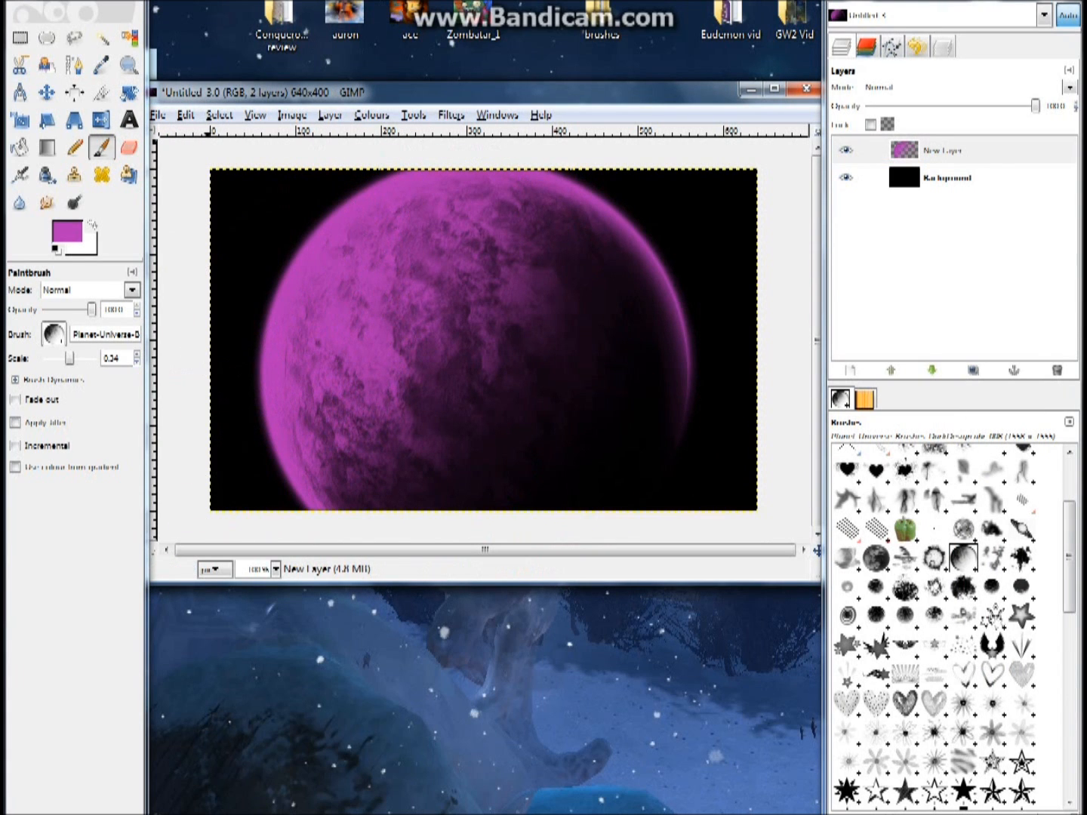
pyautogui.click(186, 115)
pyautogui.click(227, 136)
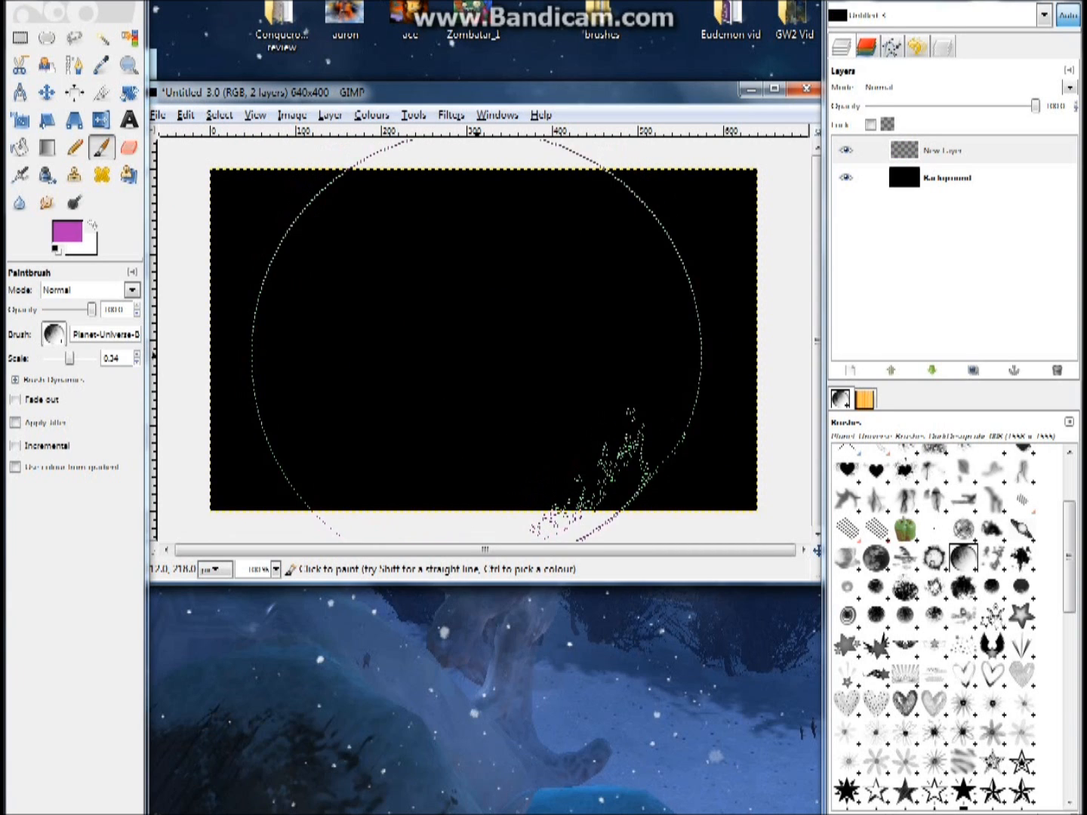
# Step: Stamp the purple planet near the centre of the new layer and lower the layer's opacity to about 64%
pyautogui.click(477, 339)
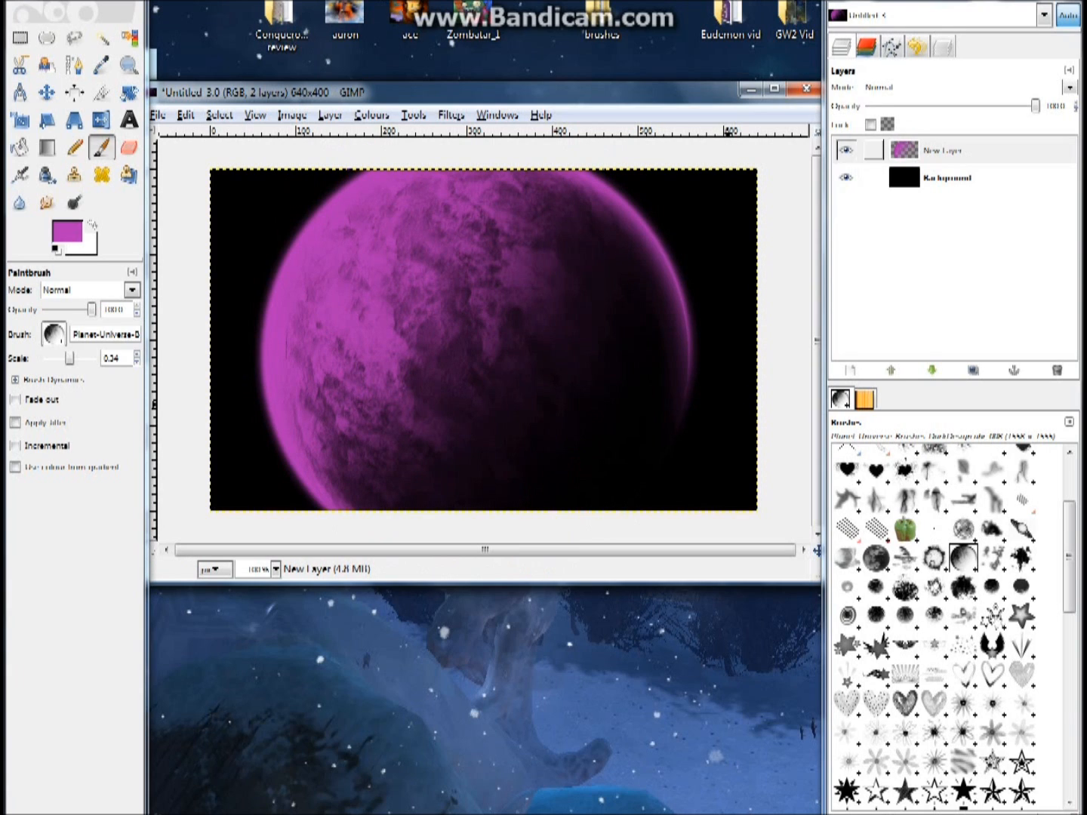
pyautogui.moveTo(1035, 105); pyautogui.dragTo(977, 105)
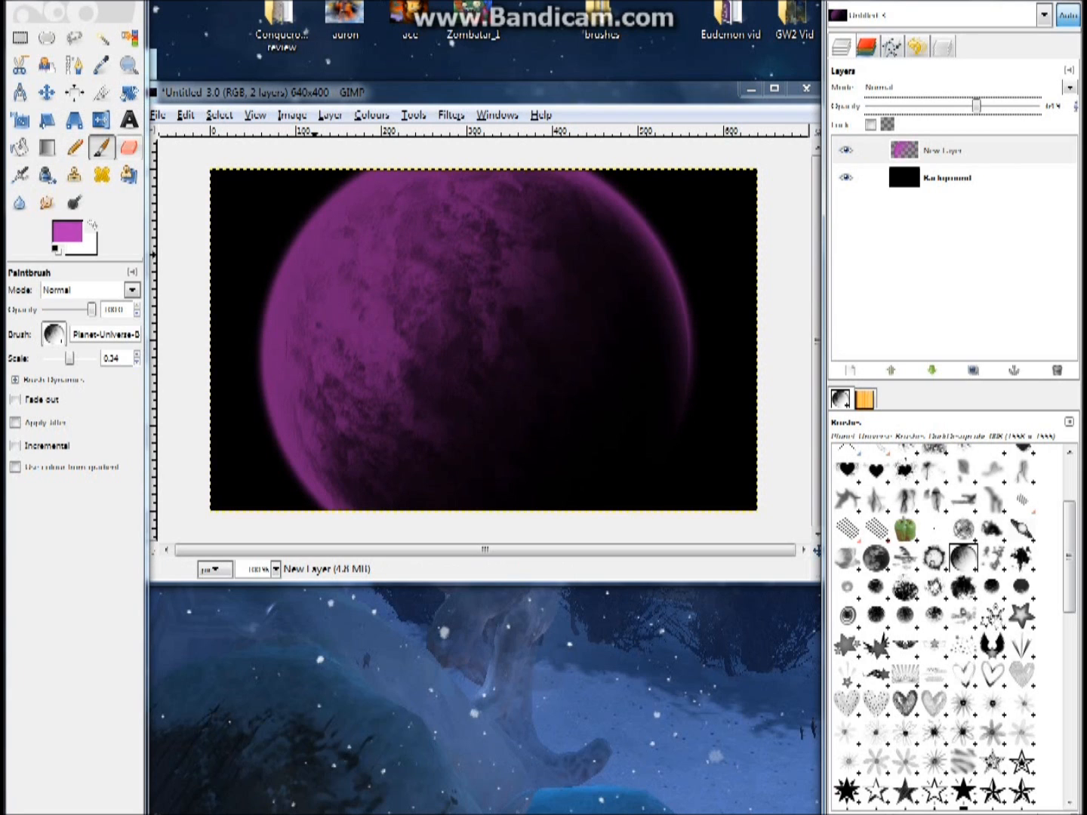
# Step: Activate the Text tool and set its text colour to light blue (46d2db)
pyautogui.click(129, 119)
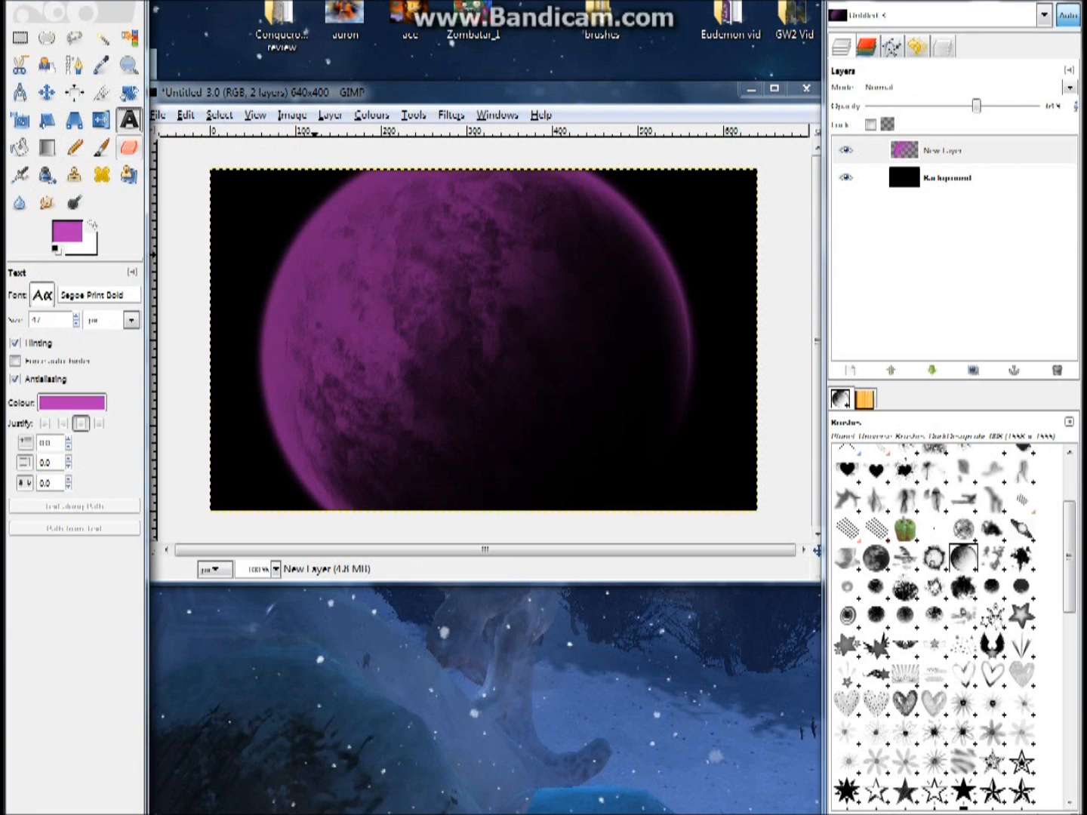
pyautogui.click(73, 403)
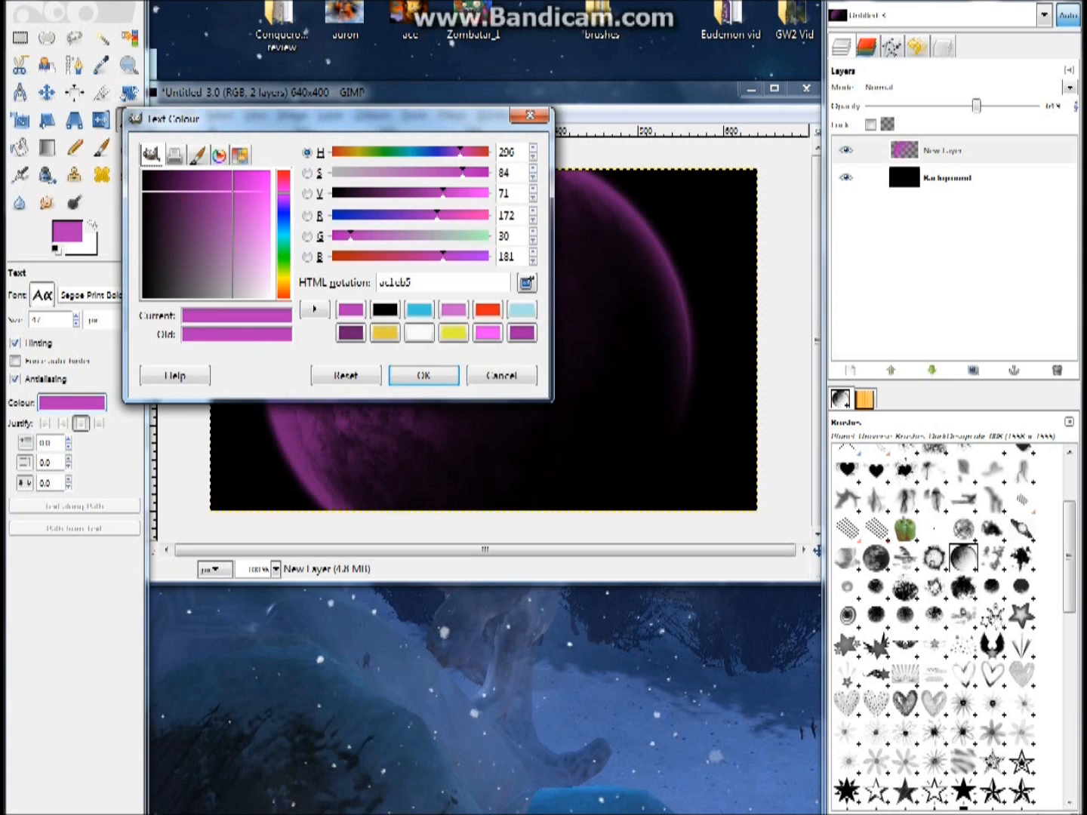
pyautogui.click(418, 309)
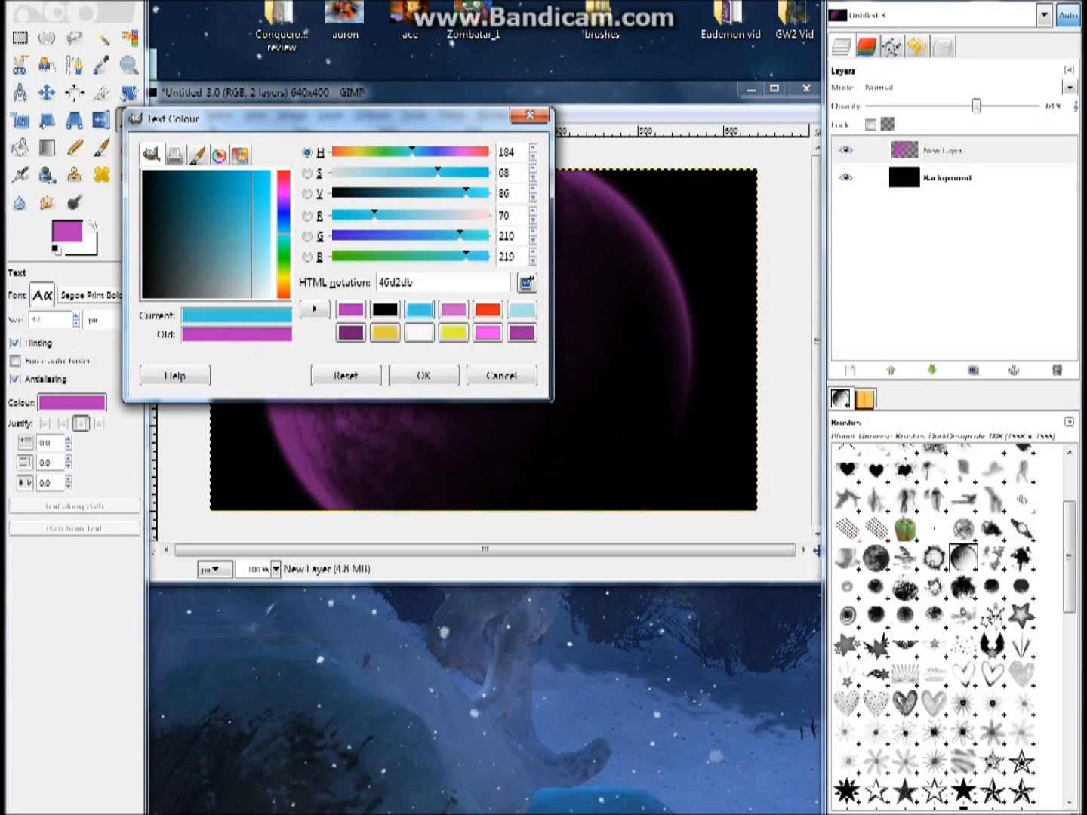
pyautogui.click(424, 375)
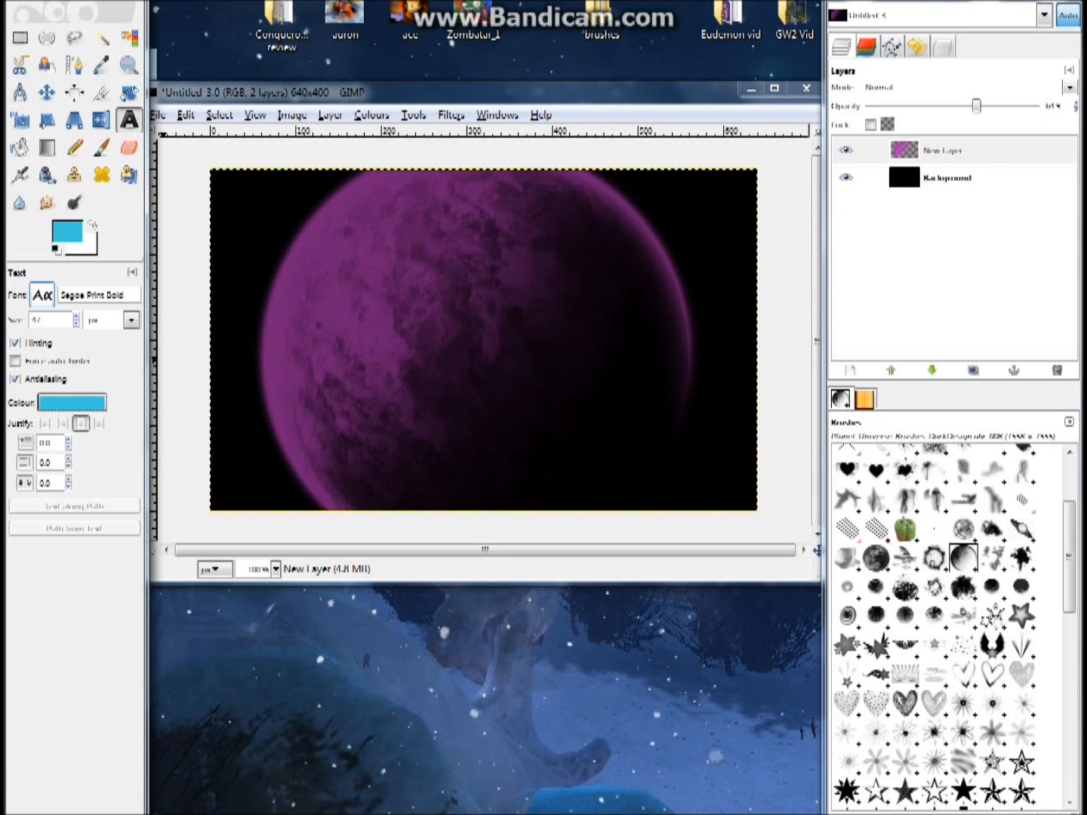
# Step: Add the light blue text "Enzu Talks" at 80 px and place it across the upper part of the planet
pyautogui.click(357, 240)
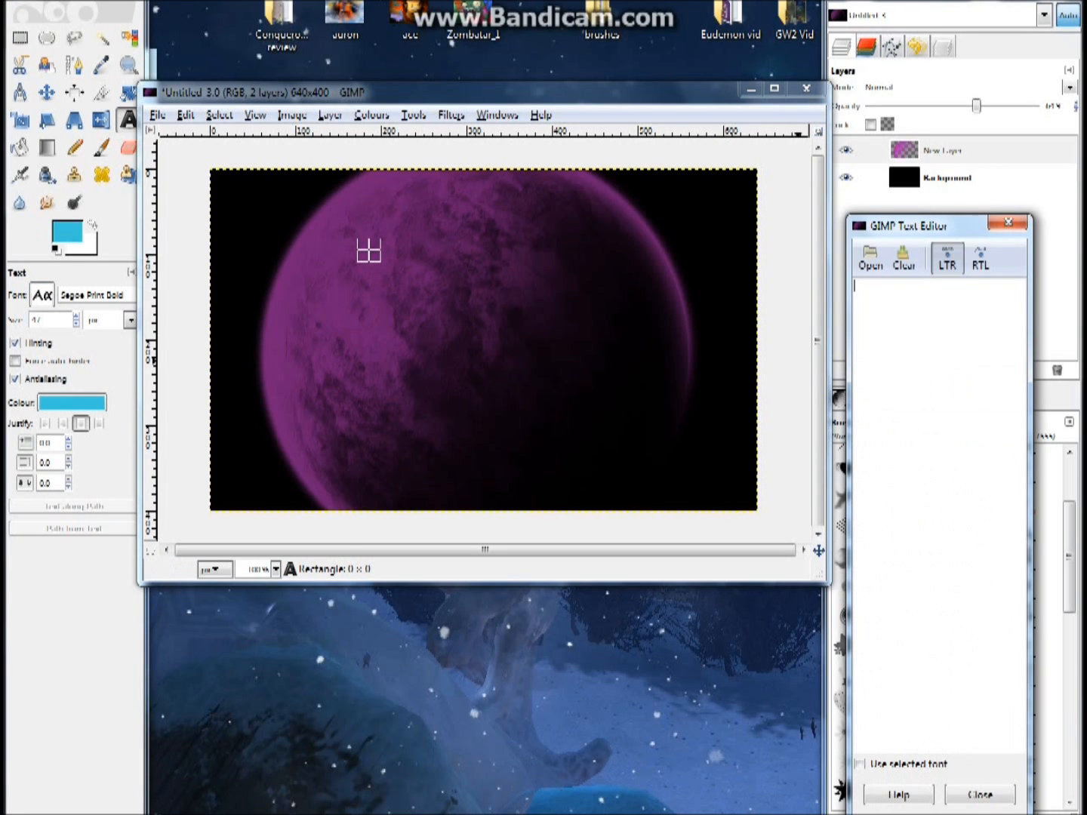
pyautogui.write('Enzu Talks')
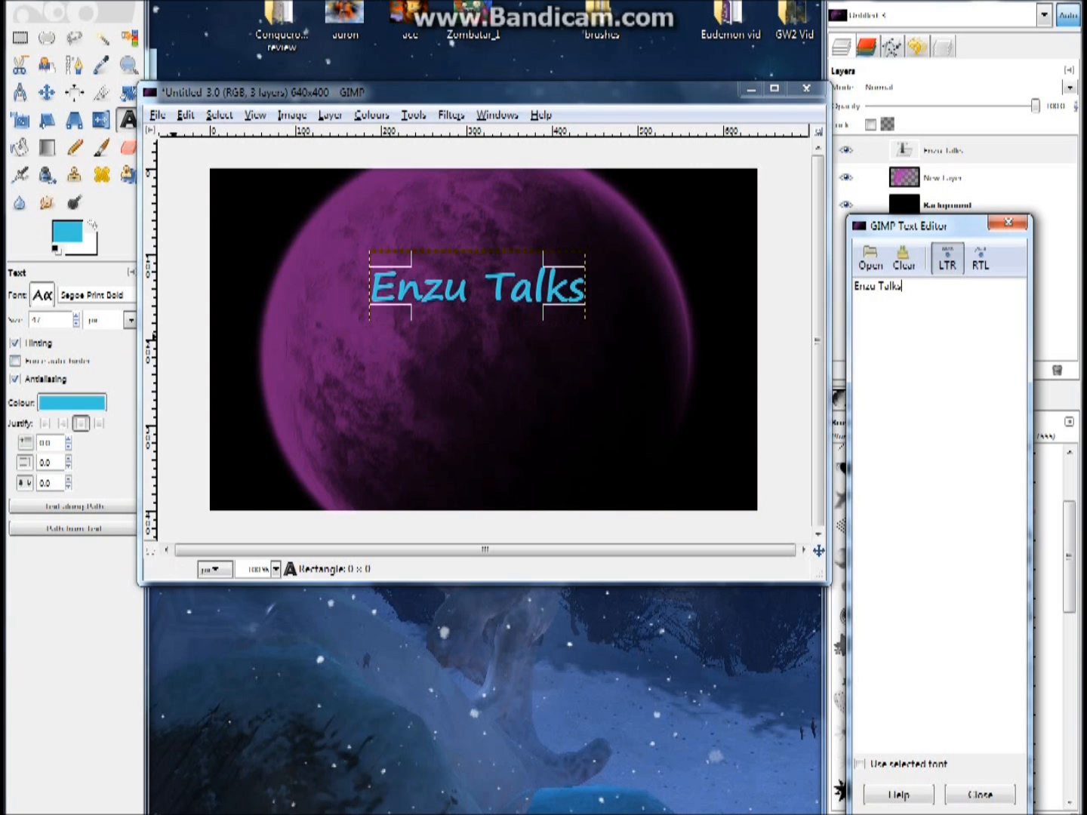
pyautogui.click(76, 316)
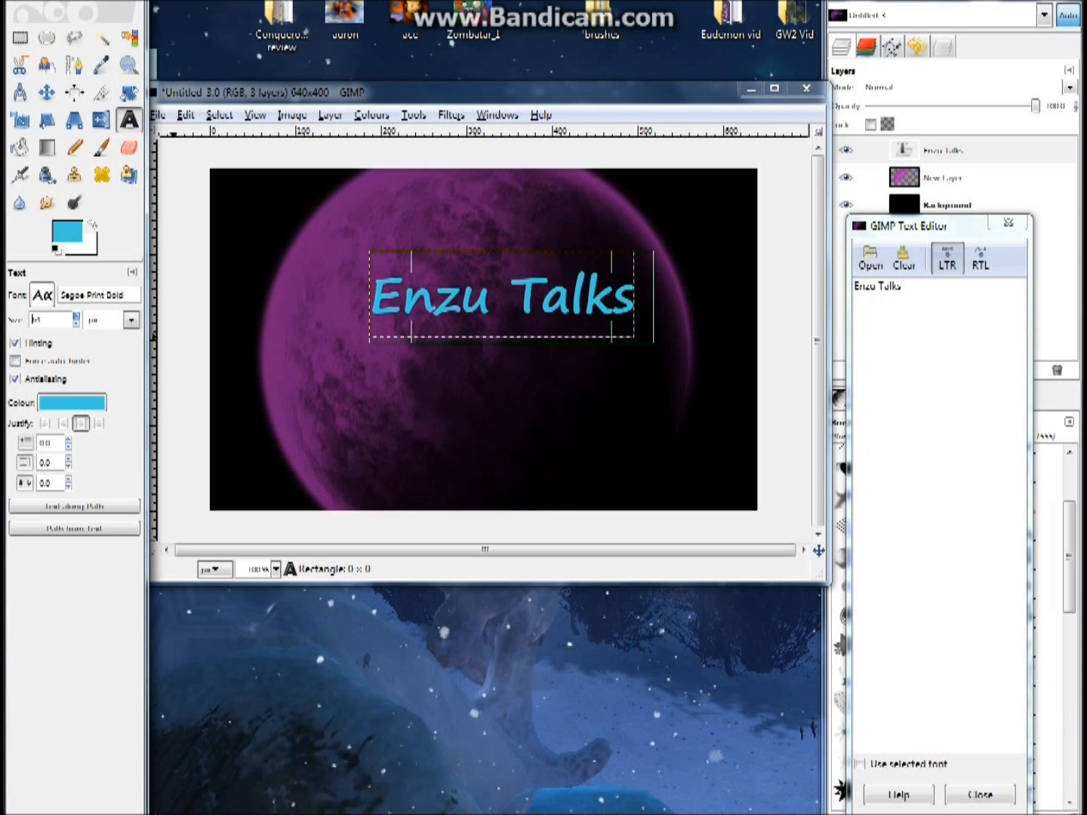
pyautogui.moveTo(554, 308); pyautogui.dragTo(477, 265)
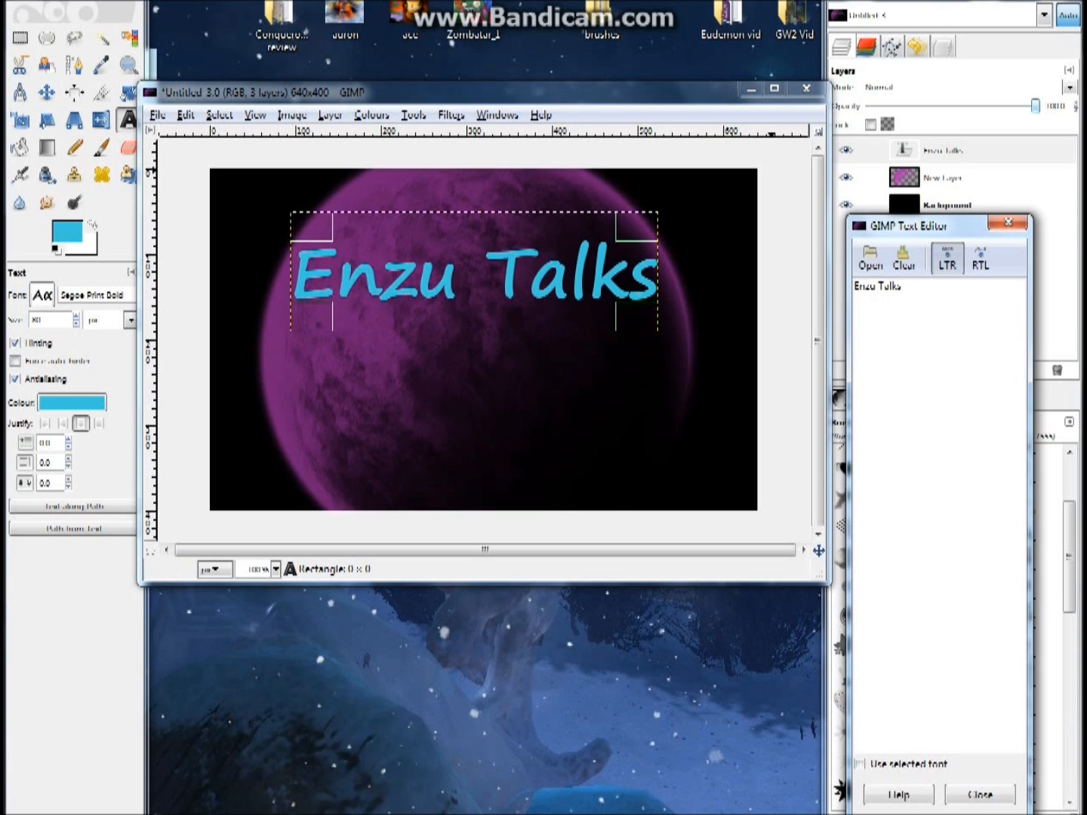
# Step: Close the text editor and lower the "Enzu Talks" layer's opacity to about 64%
pyautogui.click(1008, 220)
pyautogui.moveTo(1036, 105); pyautogui.dragTo(981, 106)
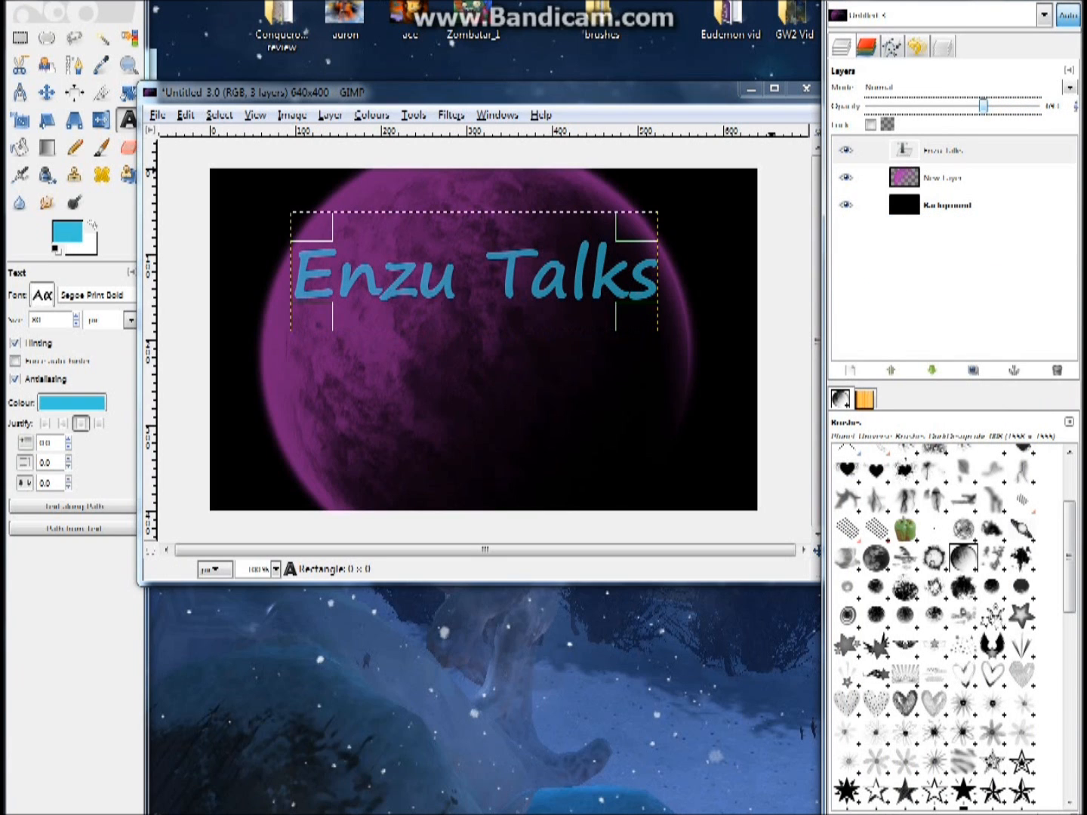
pyautogui.moveTo(983, 106); pyautogui.dragTo(976, 106)
# Step: Add a new transparent layer above the "Enzu Talks" text layer
pyautogui.rightClick(948, 275)
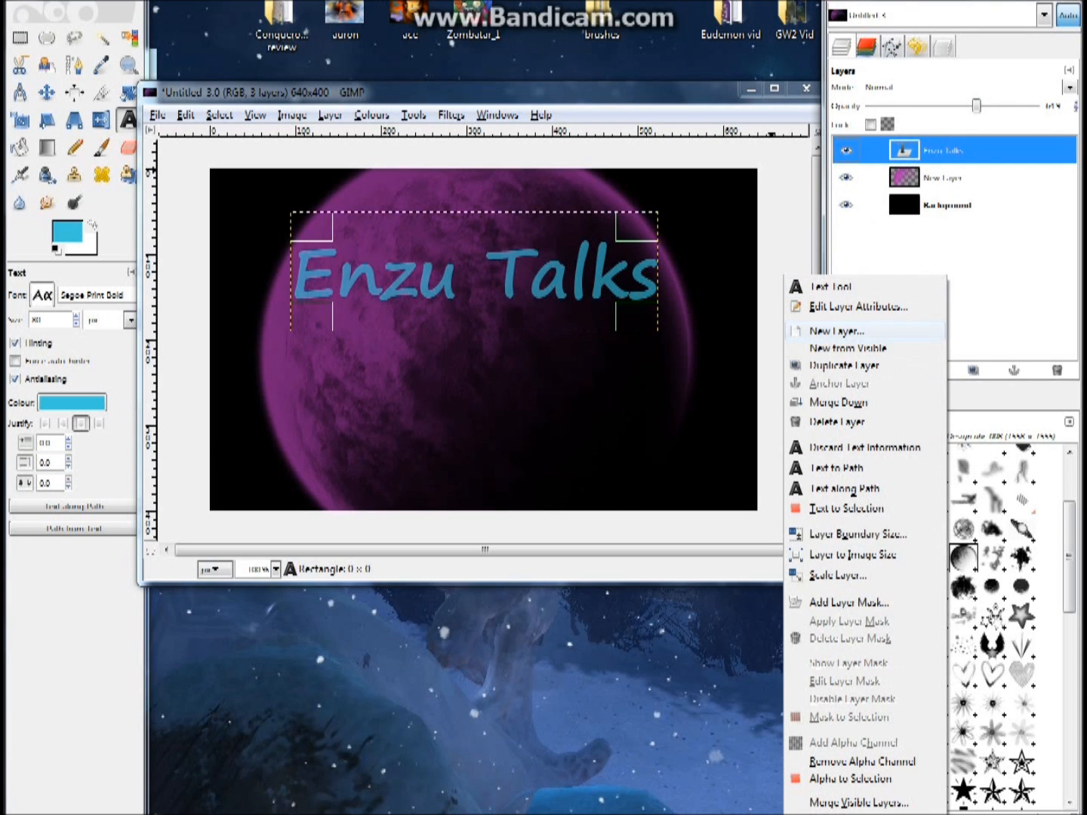
pyautogui.click(830, 331)
pyautogui.click(296, 422)
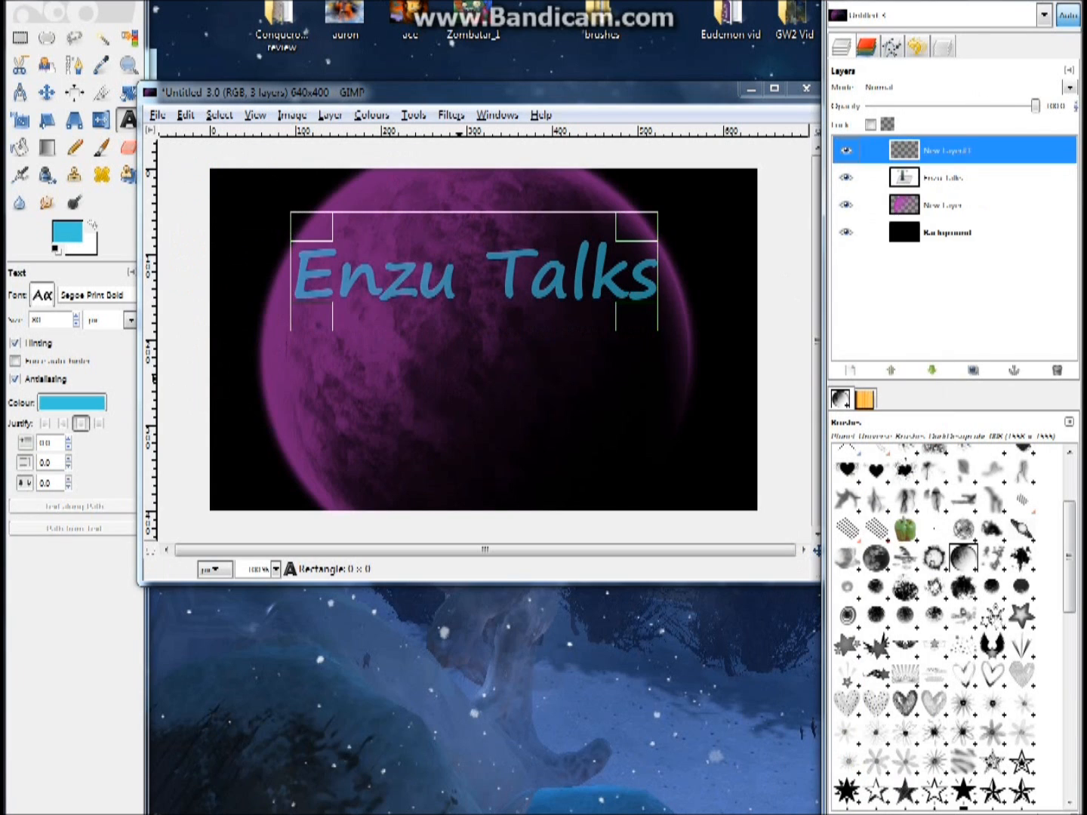
# Step: Choose the four-pointed sparkle brush from the Space Water Brushes and activate the Paintbrush tool
pyautogui.scroll(-10, 933, 628)
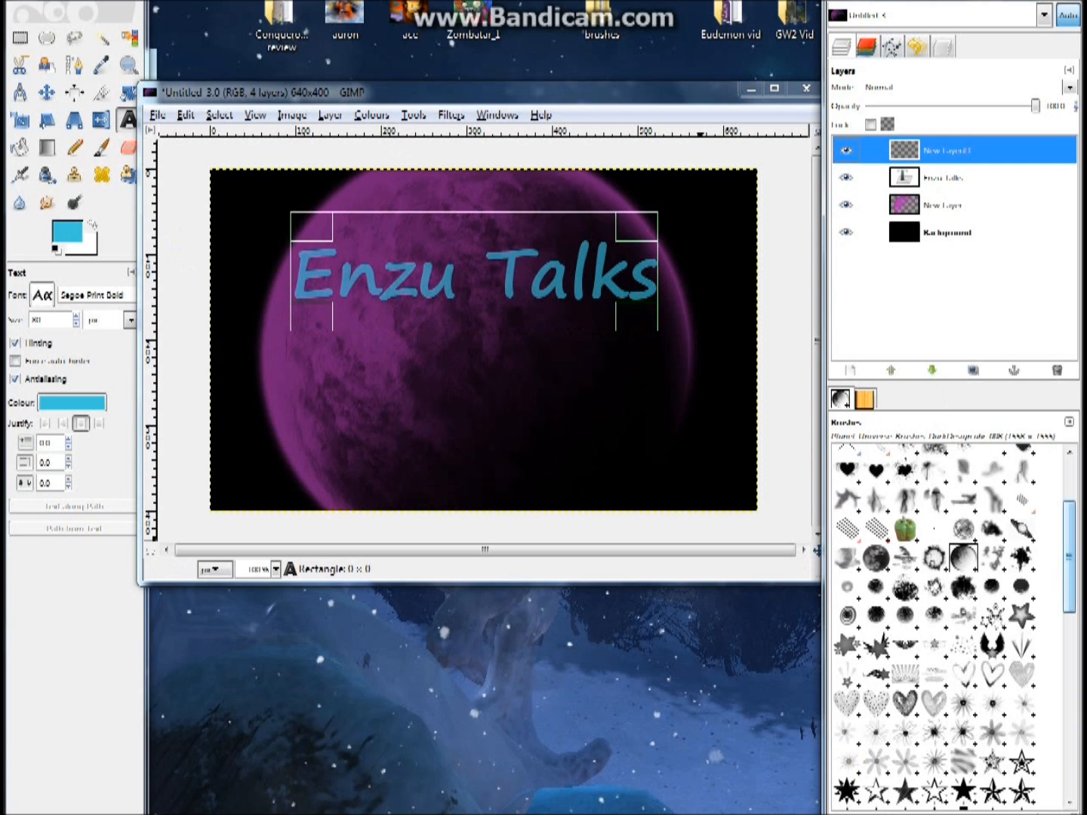
pyautogui.scroll(5, 934, 628)
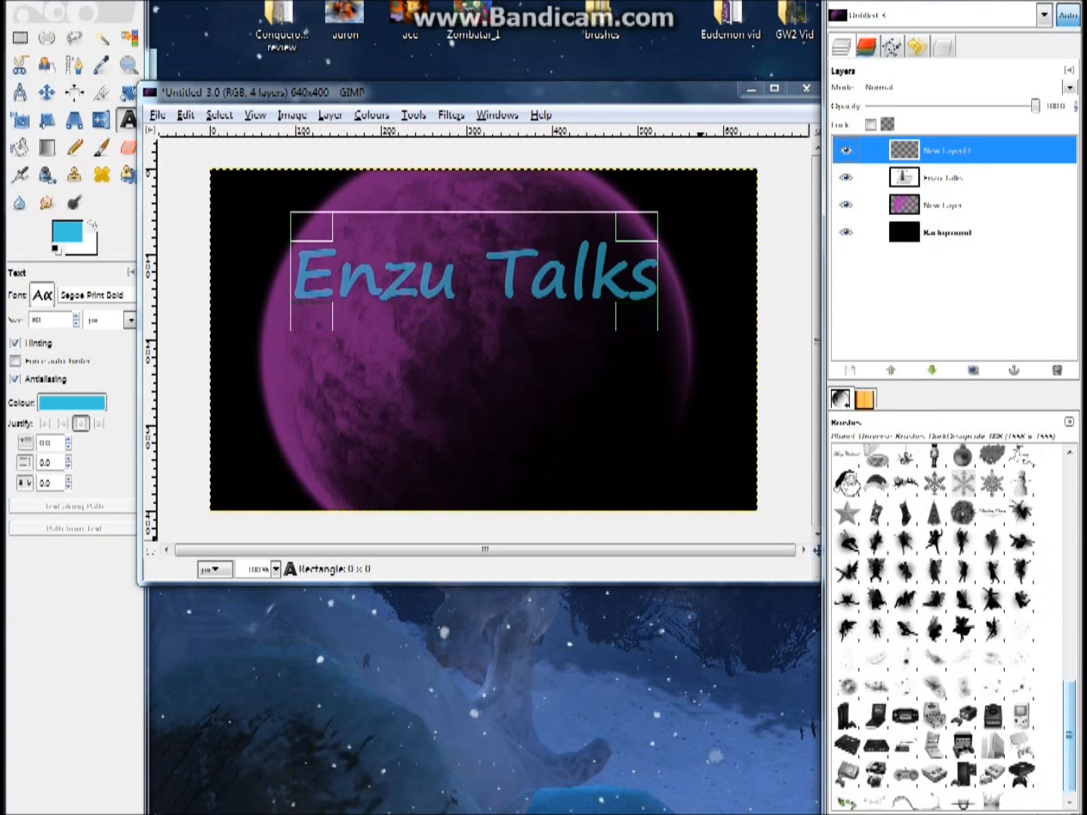
pyautogui.moveTo(1068, 713); pyautogui.dragTo(1069, 649)
pyautogui.click(1021, 553)
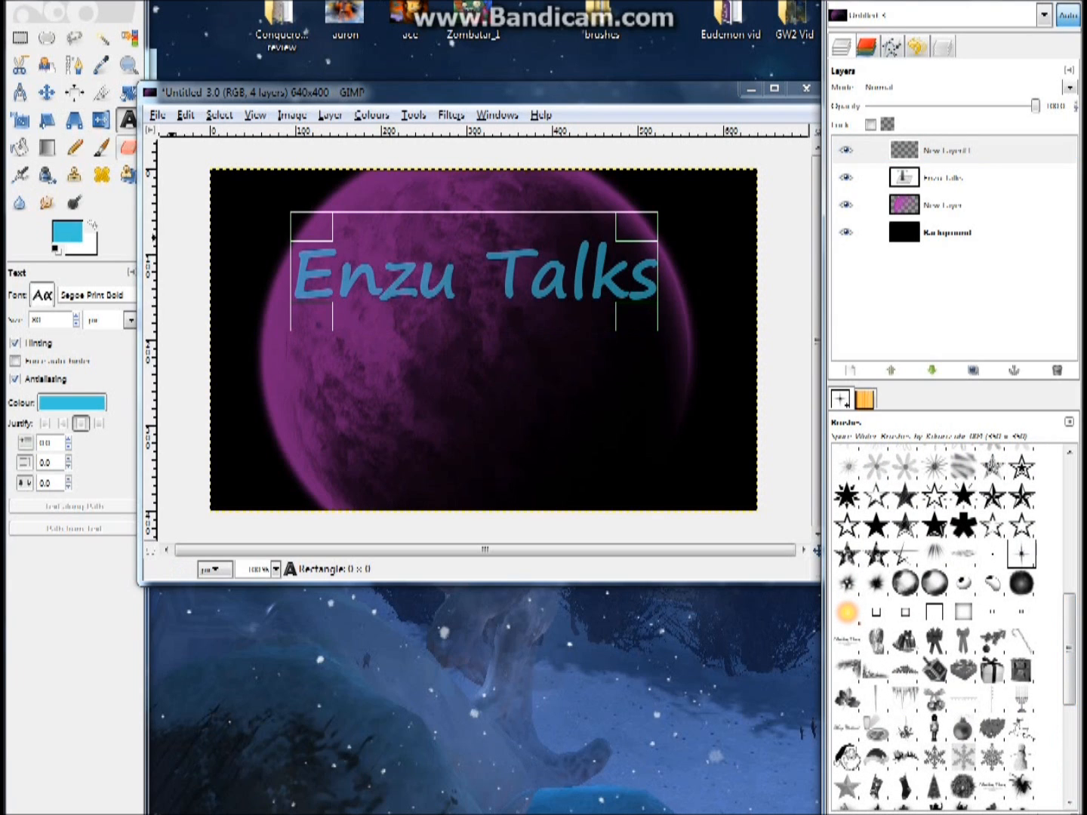
pyautogui.click(100, 147)
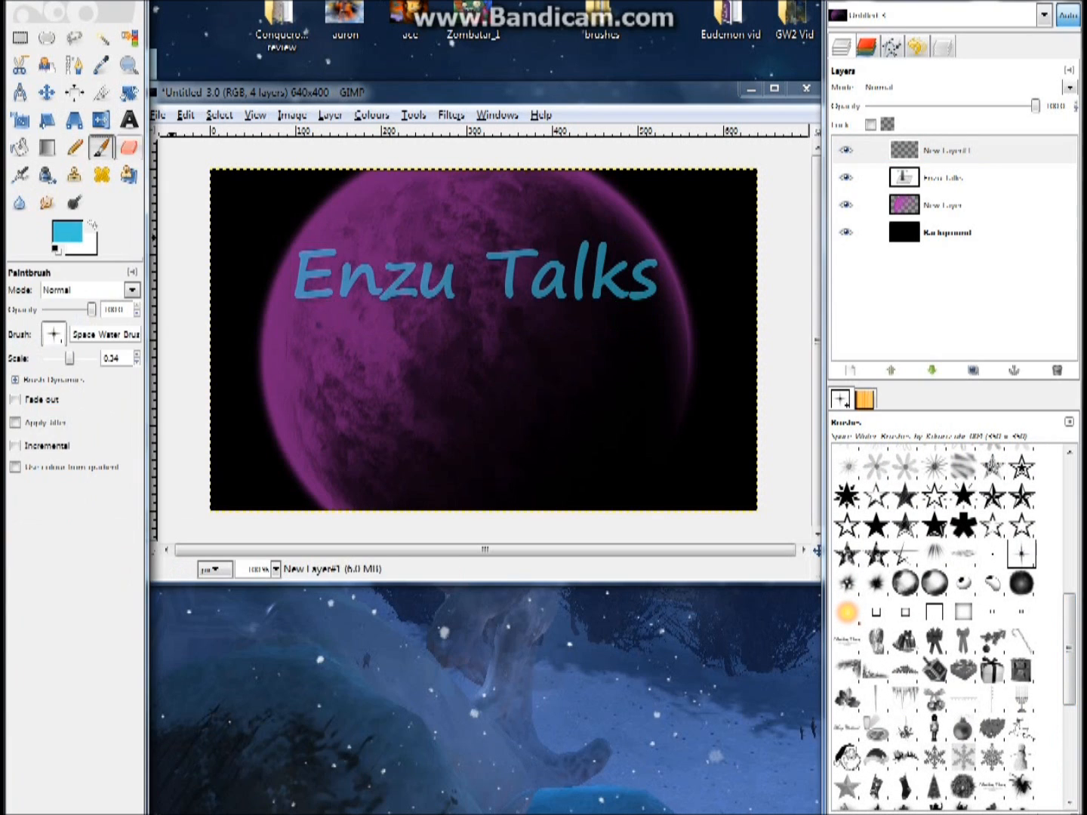
# Step: Try stamping light blue sparkles on the E and z of "Enzu" at brush scale 0.34, and undo both stamps
pyautogui.click(298, 248)
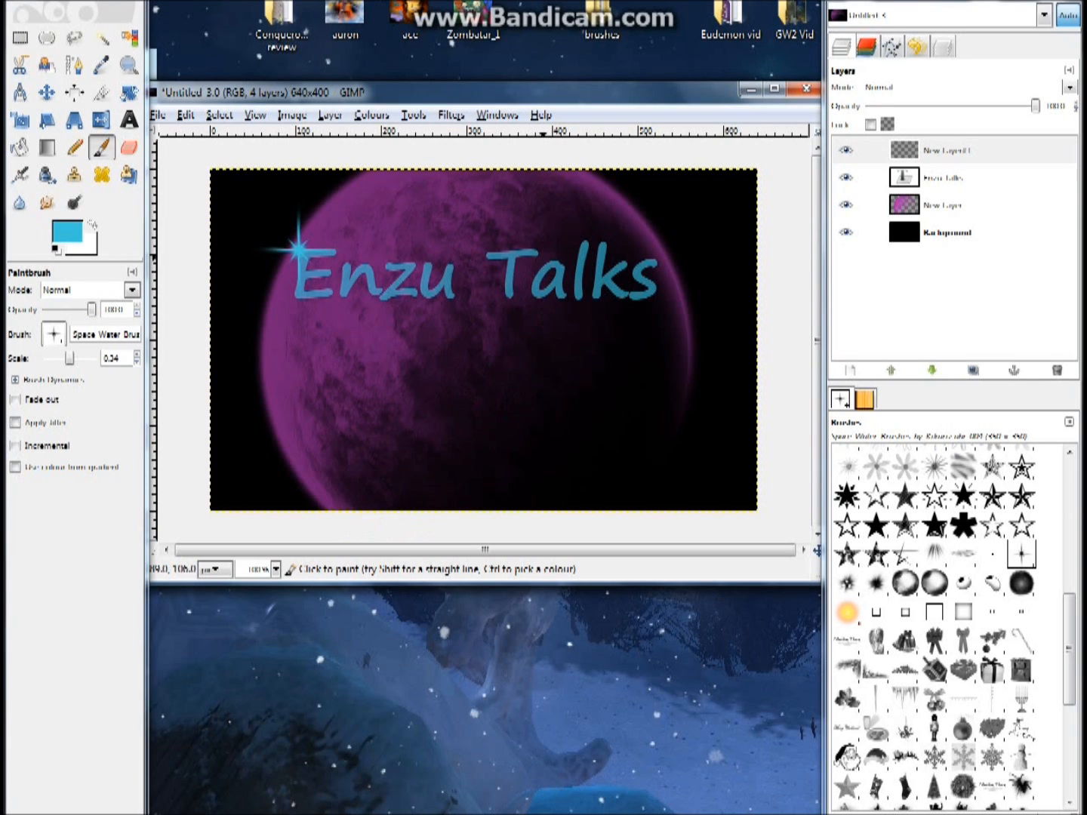
pyautogui.click(414, 249)
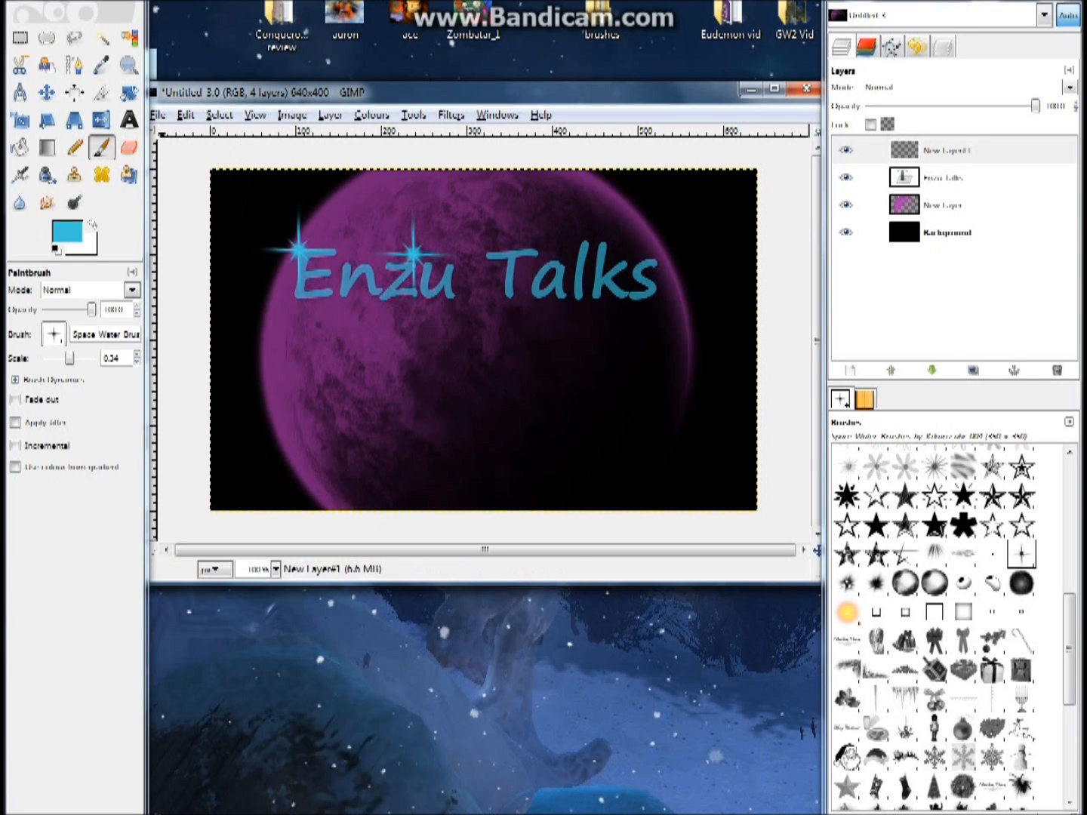
pyautogui.click(186, 115)
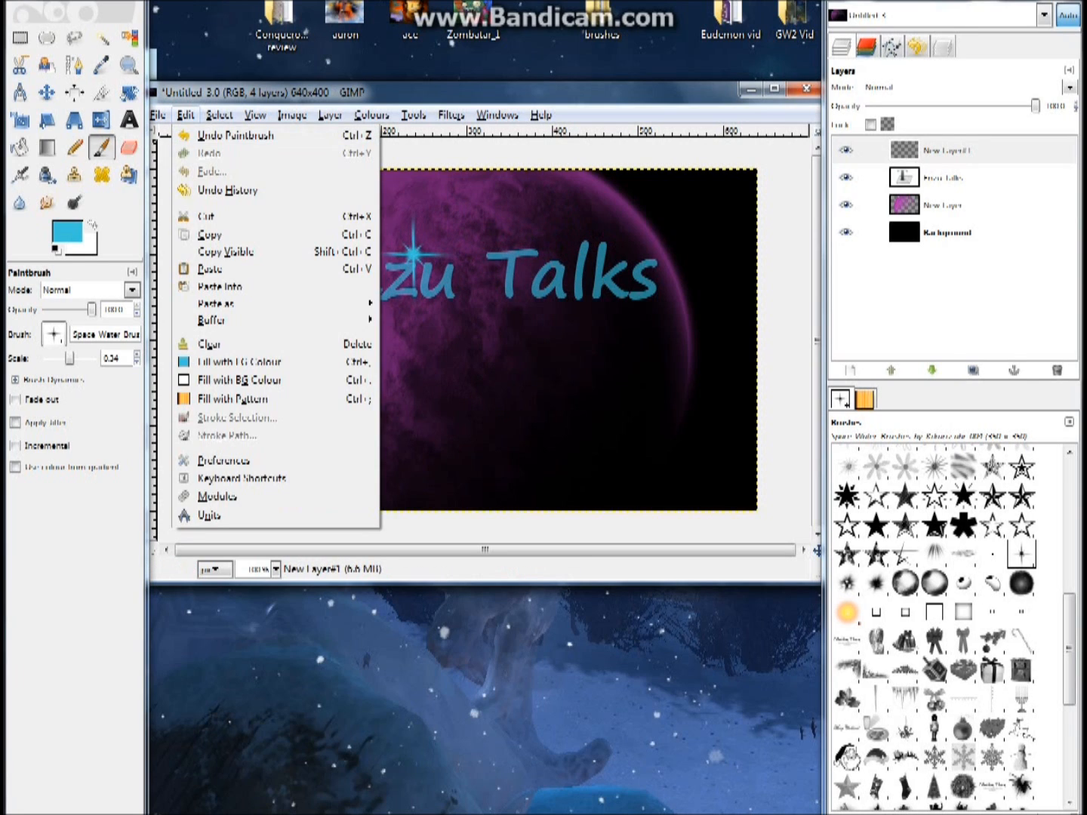
pyautogui.click(189, 135)
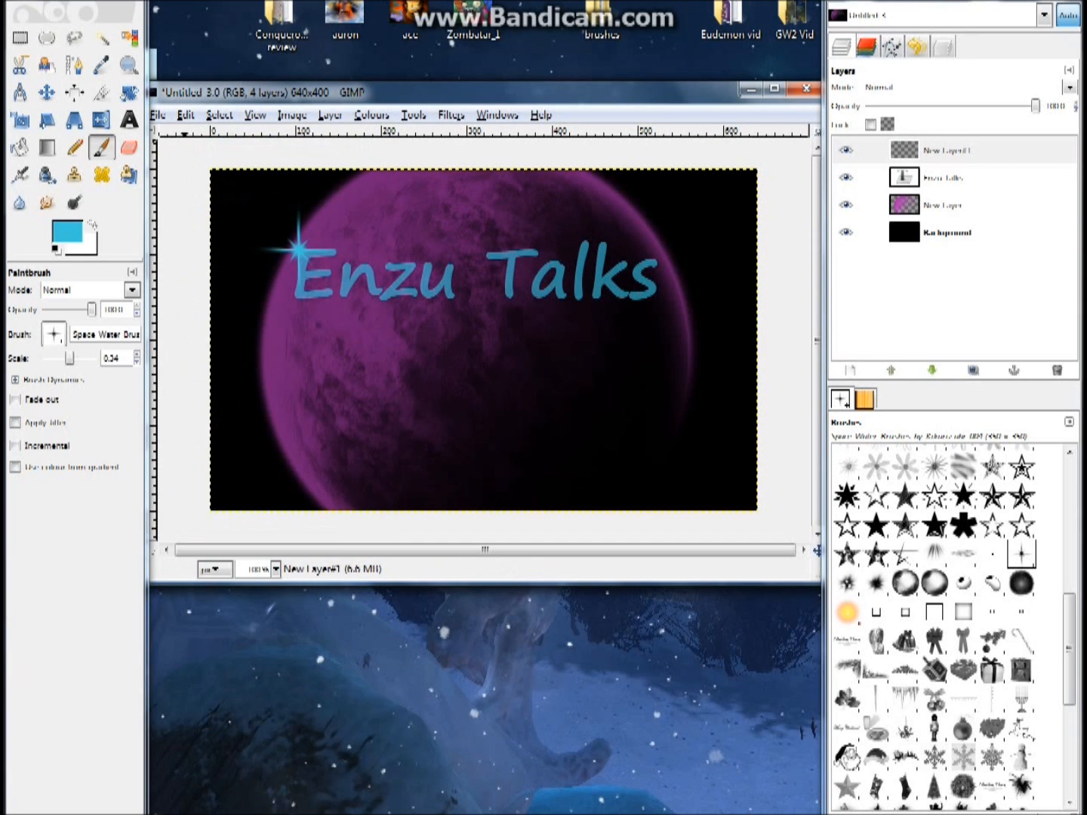
pyautogui.click(186, 115)
pyautogui.click(189, 136)
# Step: Try a sparkle on the E at brush scale 0.00, raise the scale to 0.23, and undo the last stamp
pyautogui.moveTo(71, 358); pyautogui.dragTo(59, 358)
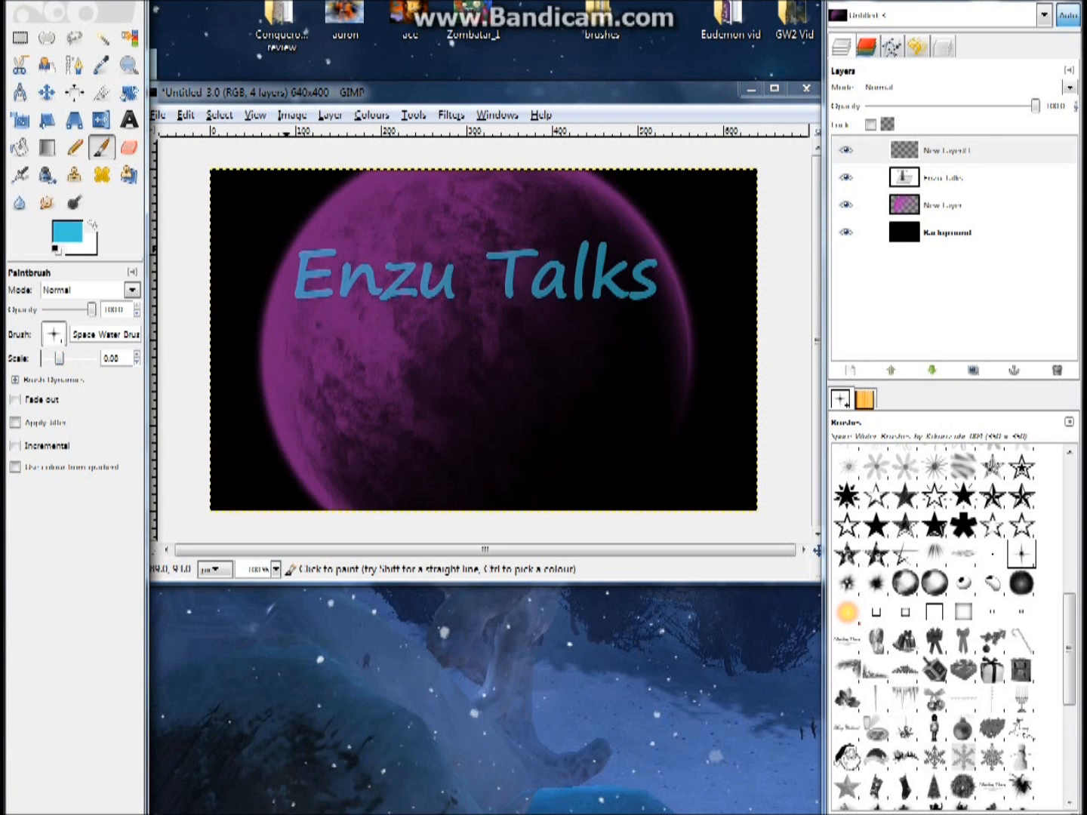
pyautogui.click(298, 248)
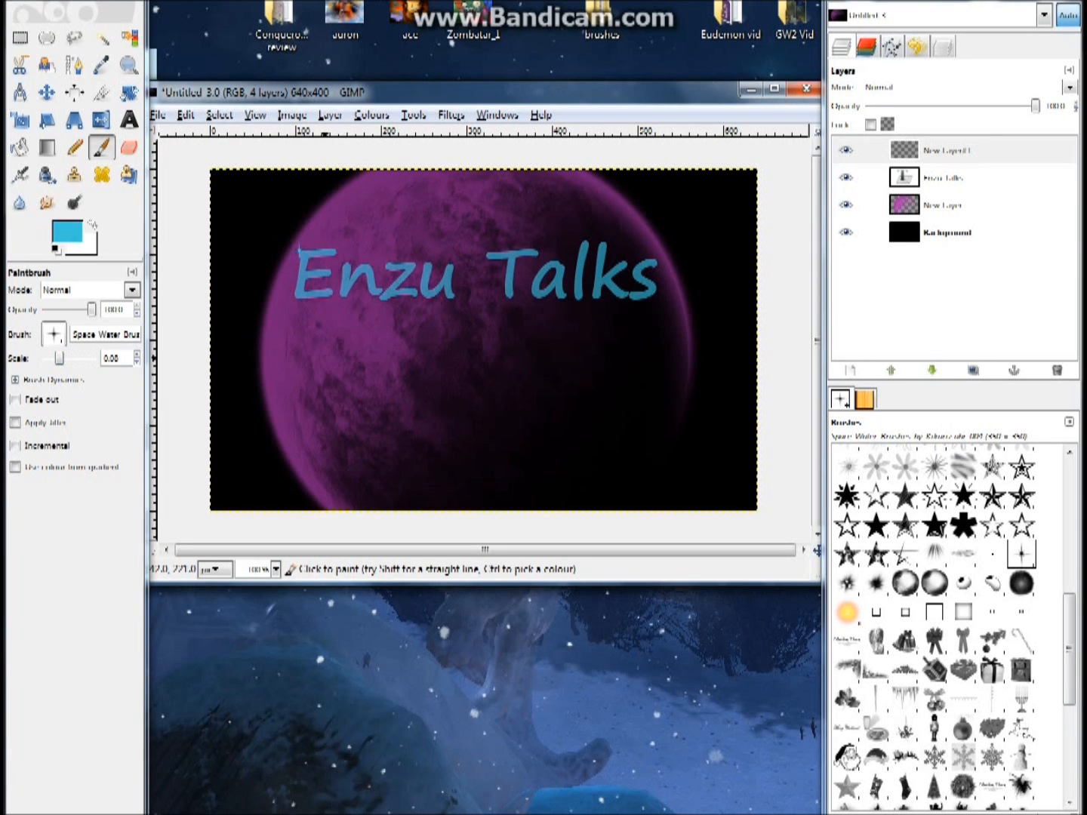
pyautogui.moveTo(59, 358); pyautogui.dragTo(67, 359)
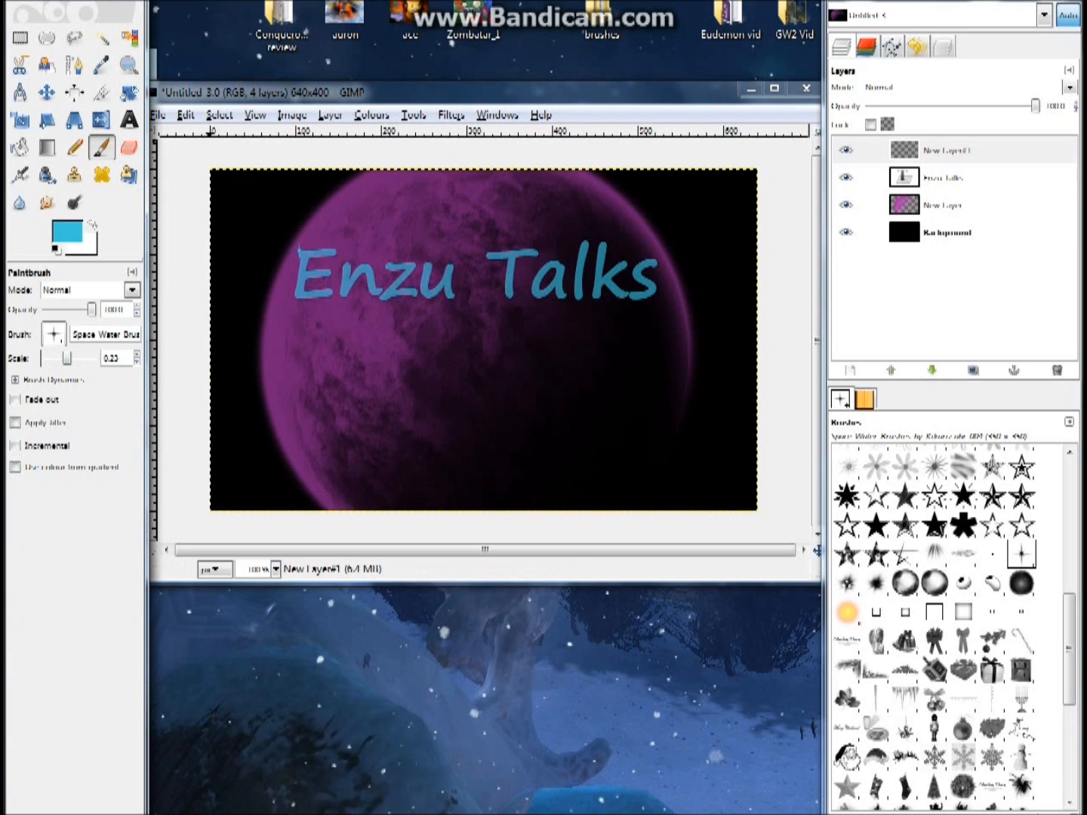
pyautogui.click(187, 114)
pyautogui.click(230, 136)
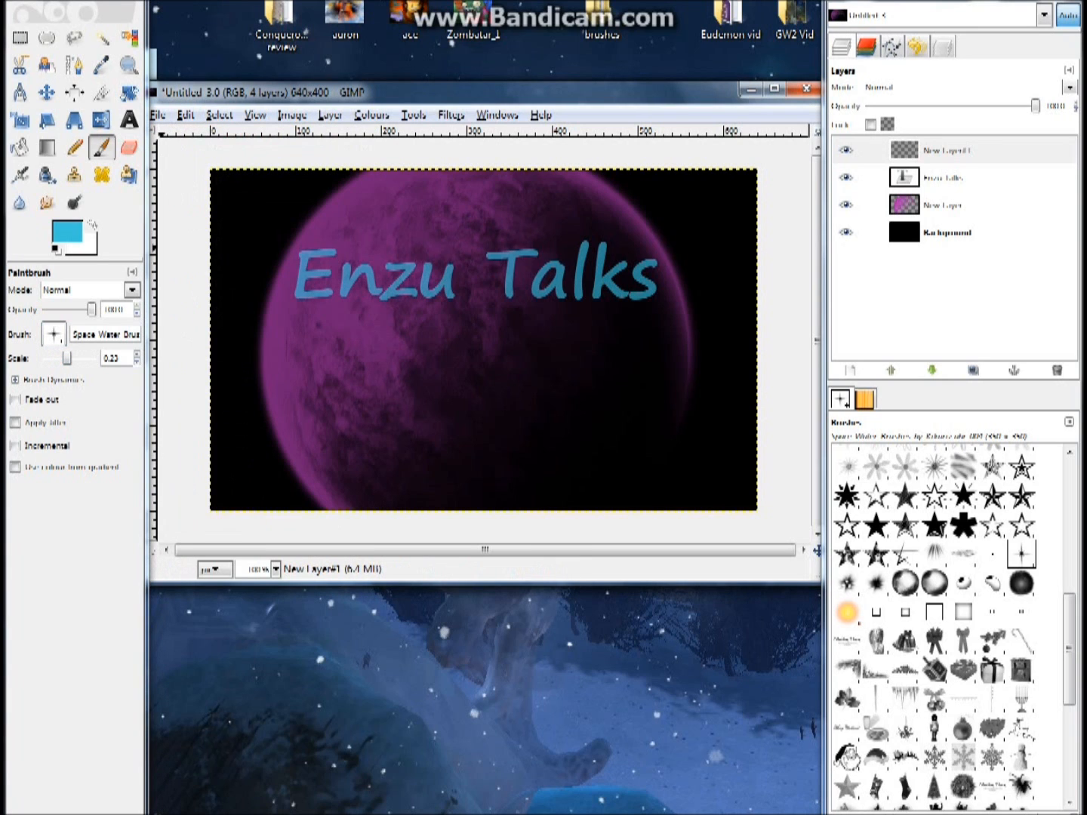
# Step: Stamp small sparkles along the tops of the "Enzu Talks" letters at brush scale 0.10 and lower the sparkle layer's opacity to 84%
pyautogui.moveTo(66, 358); pyautogui.dragTo(61, 358)
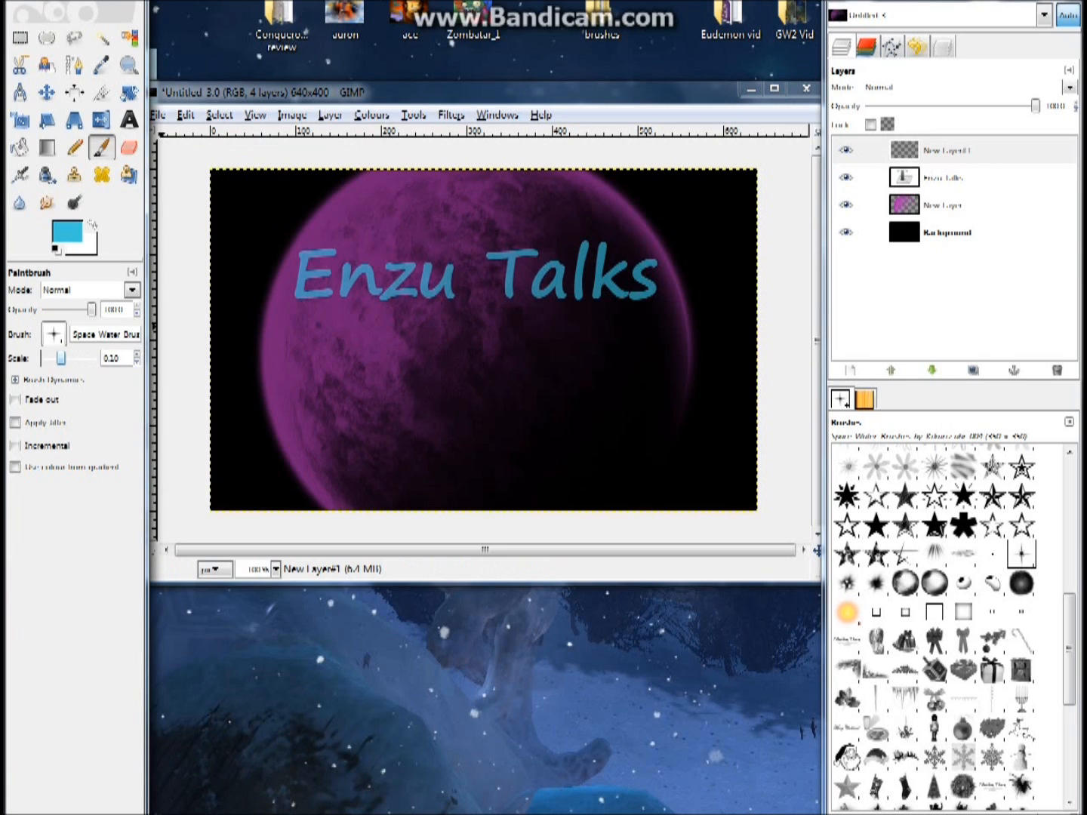
pyautogui.click(298, 247)
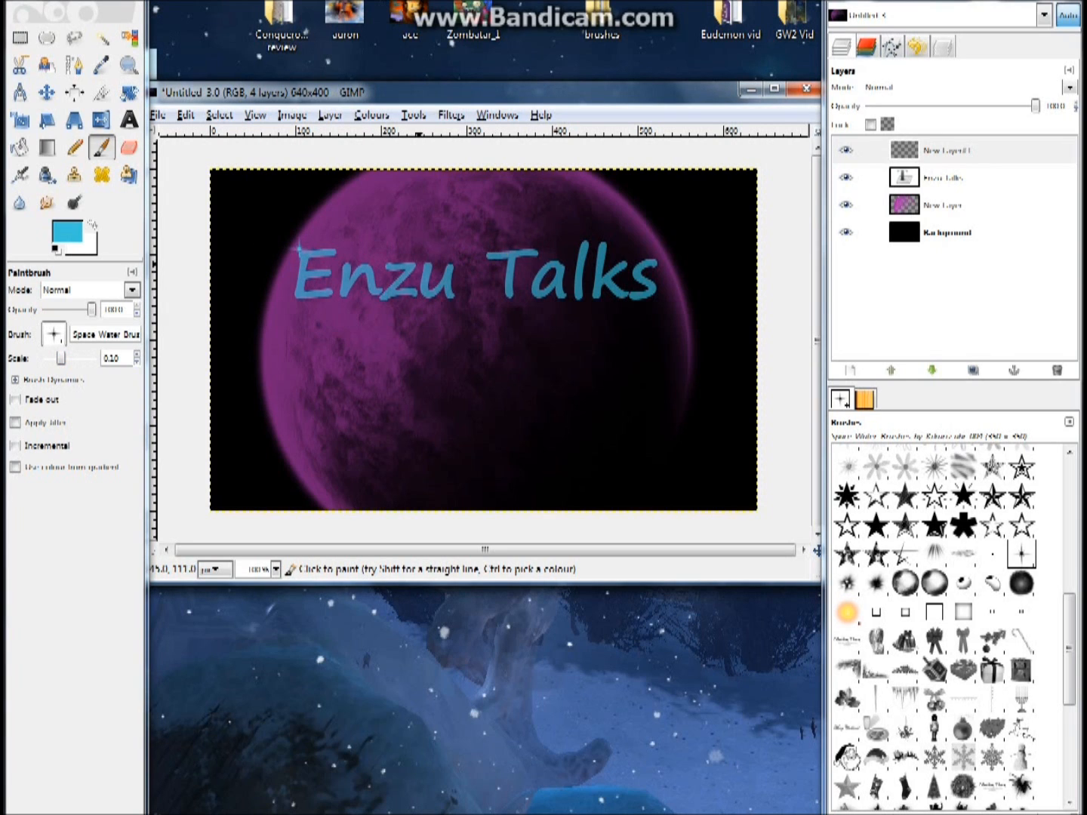
pyautogui.click(489, 249)
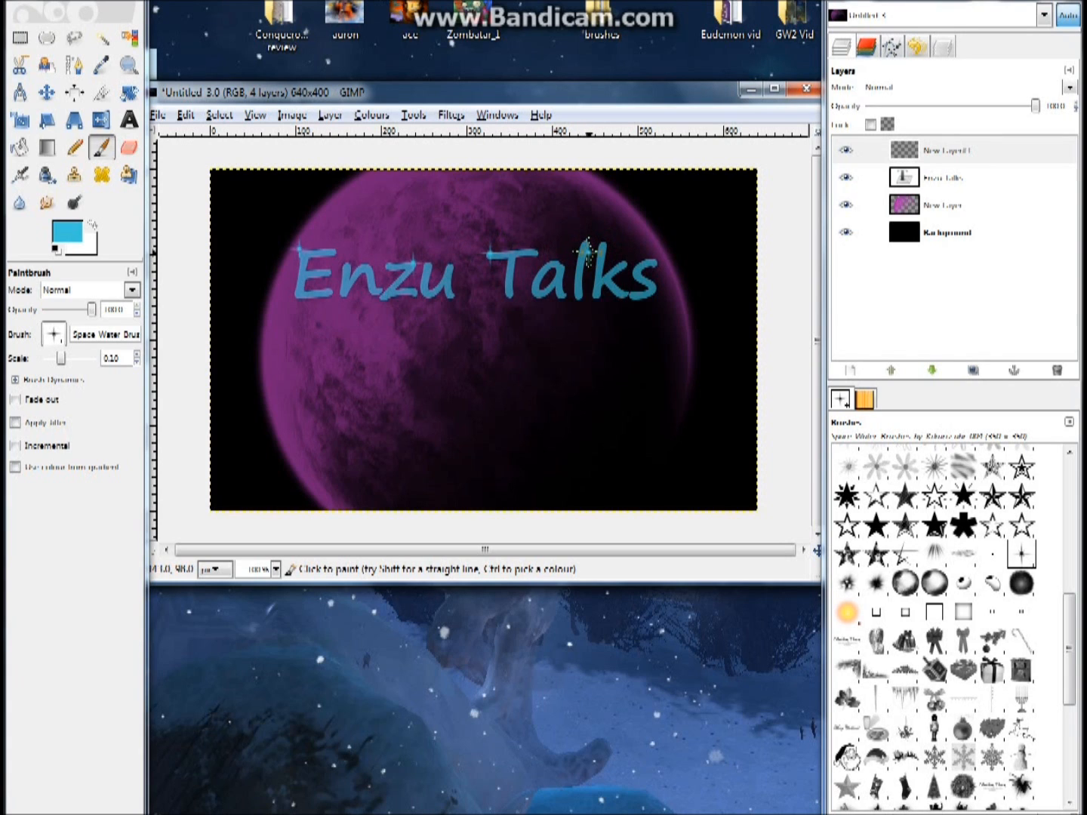
pyautogui.click(654, 254)
pyautogui.moveTo(1035, 106); pyautogui.dragTo(1008, 106)
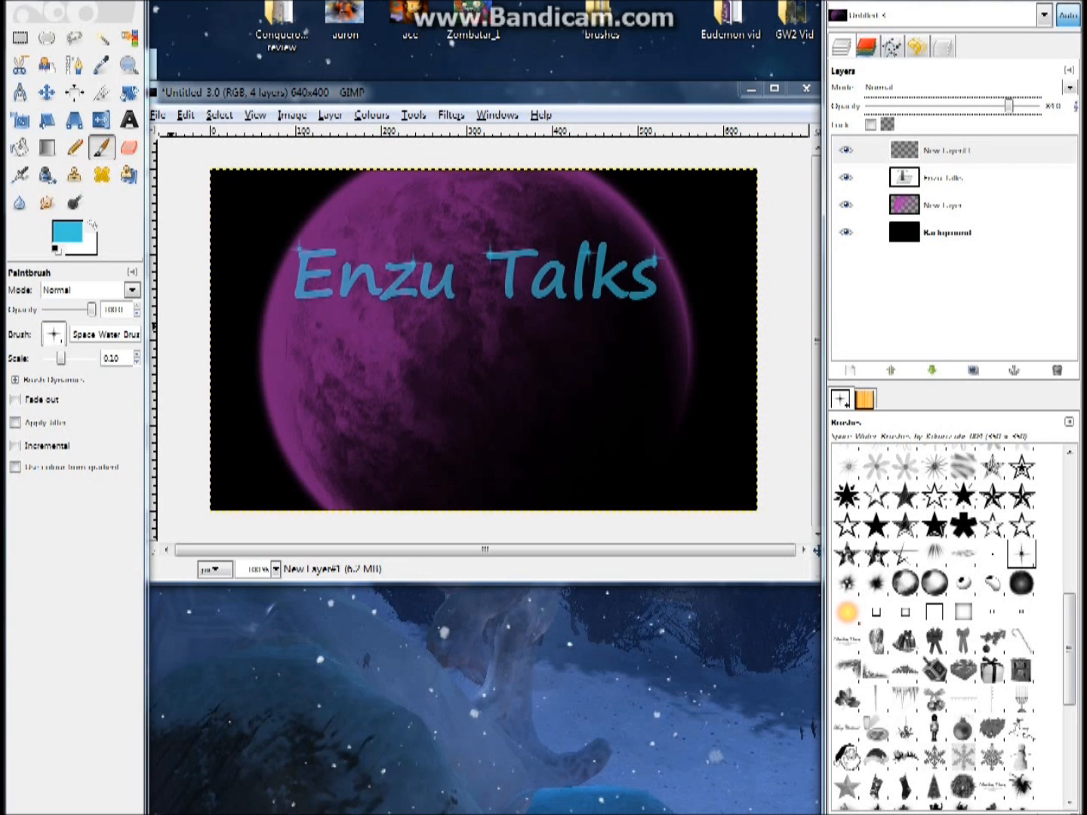
# Step: Dismiss the colour scheme notification and start a new text near the planet's lower-left edge with the Text tool
pyautogui.click(128, 119)
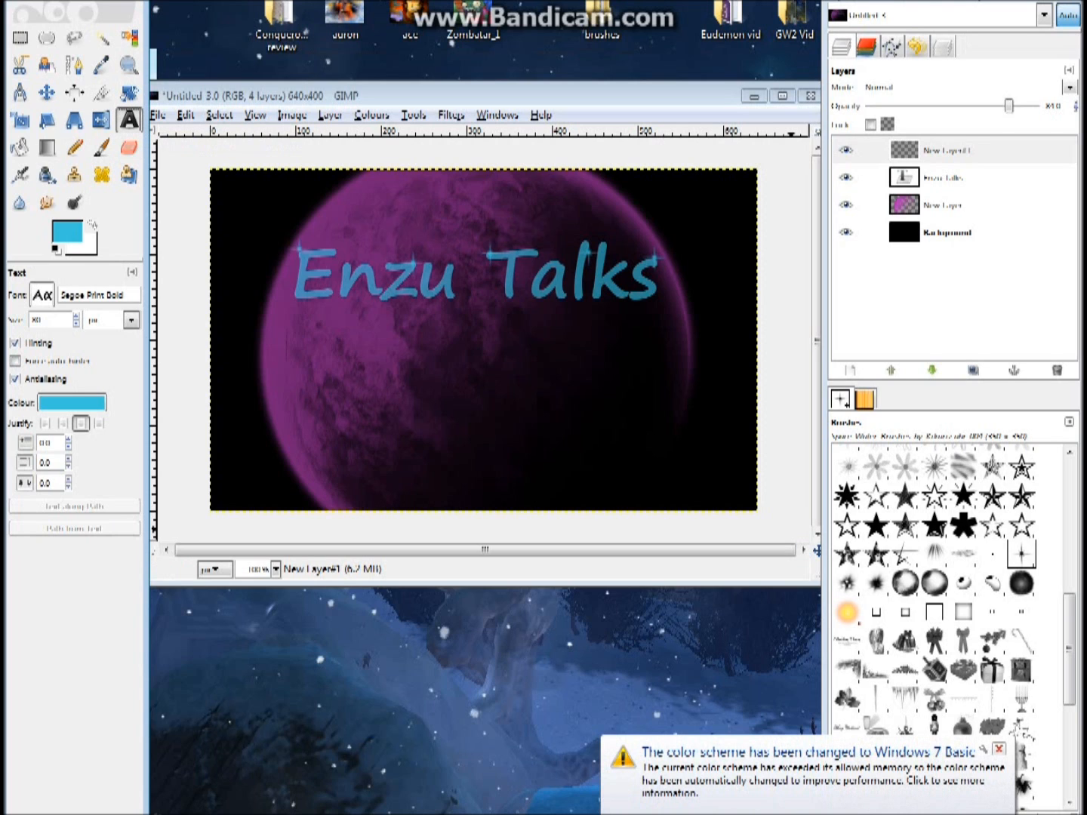
pyautogui.click(999, 749)
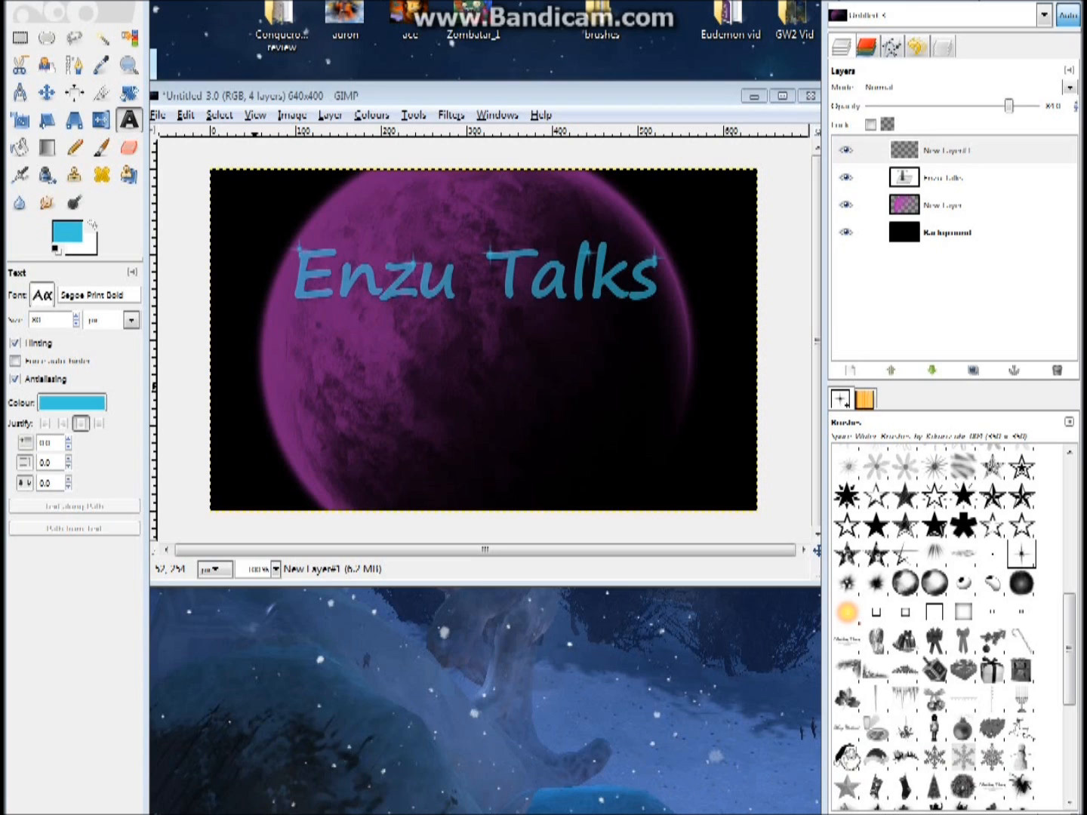
pyautogui.click(256, 386)
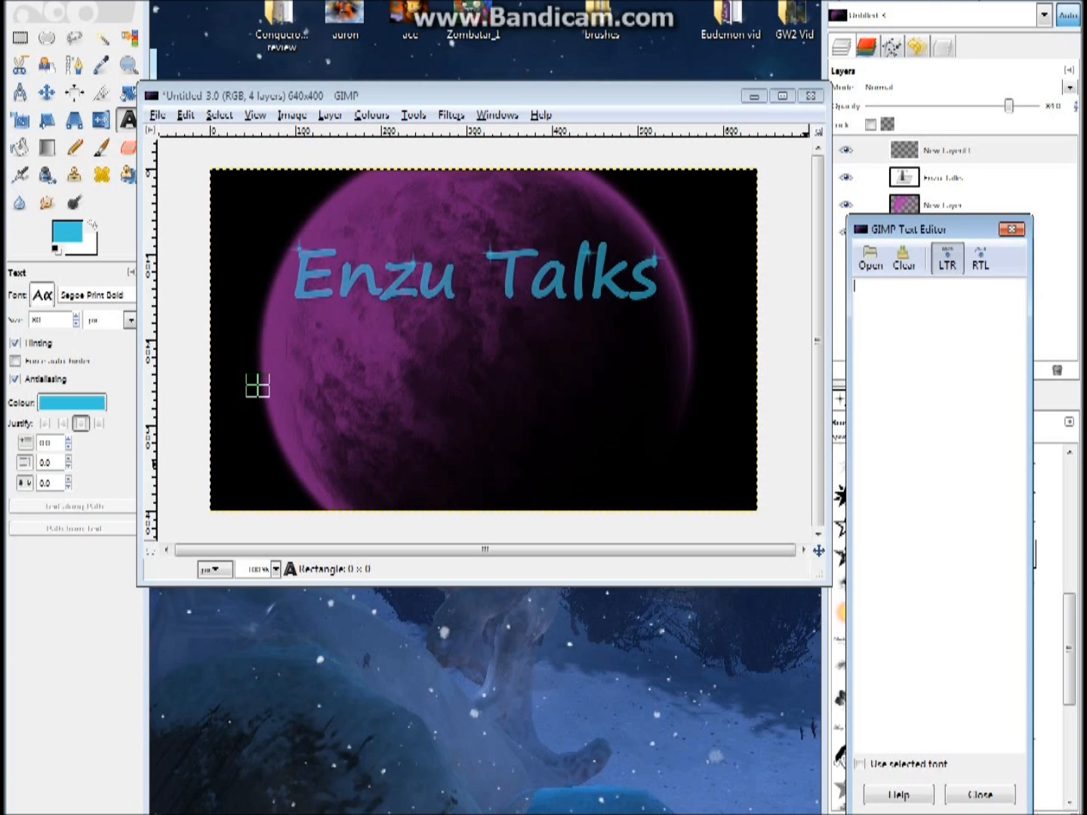
pyautogui.write('Gimp')
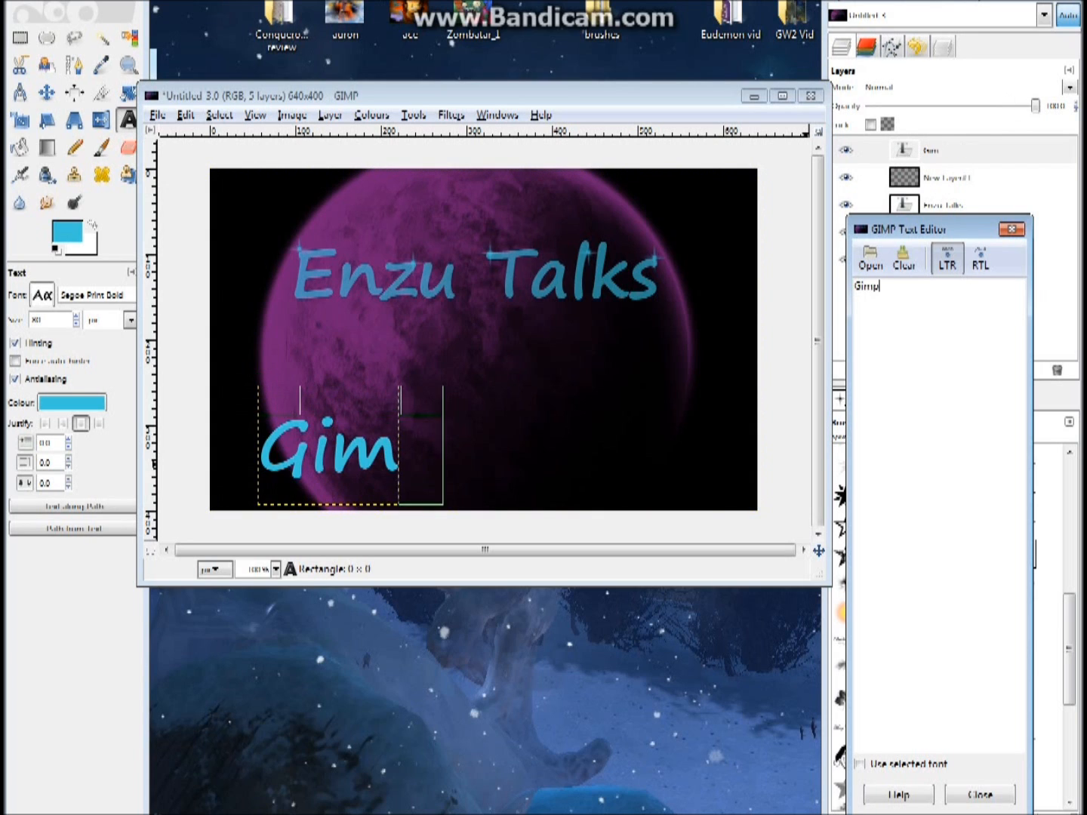
pyautogui.write(' Tou')
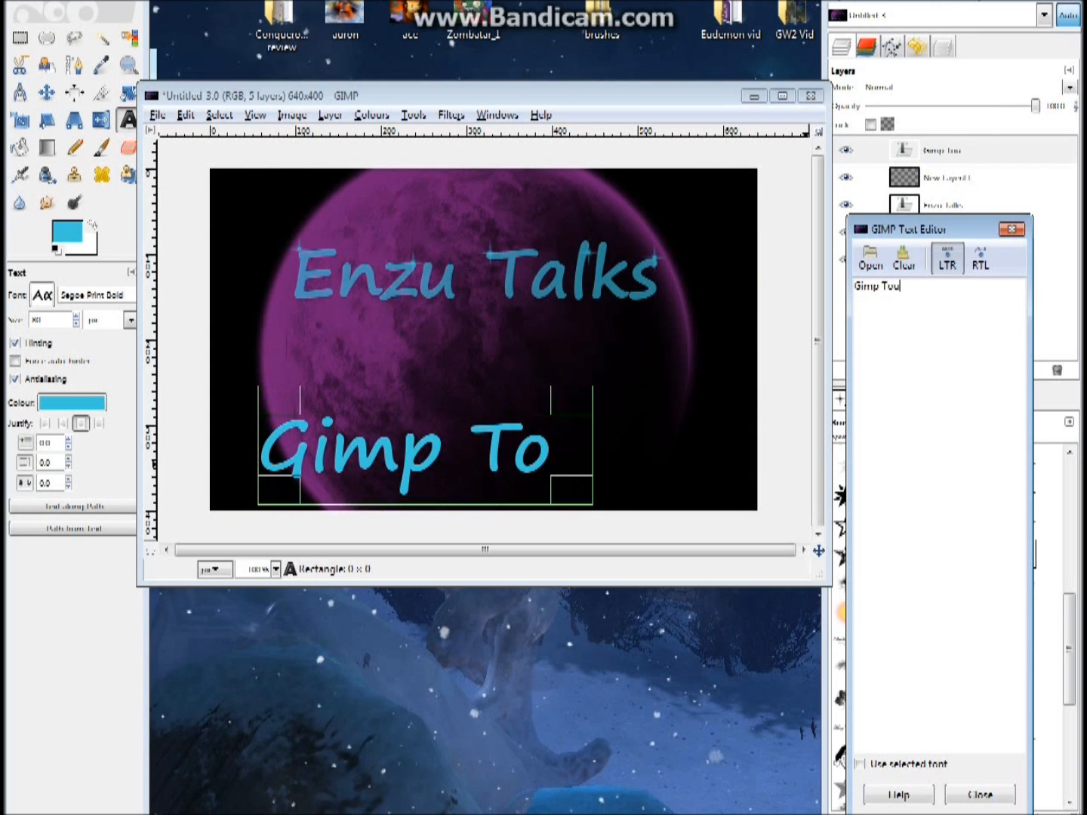
pyautogui.press('BackSpace')
pyautogui.press('BackSpace')
pyautogui.press('BackSpace')
pyautogui.press('BackSpace')
pyautogui.press('BackSpace')
pyautogui.press('BackSpace')
pyautogui.press('BackSpace')
pyautogui.press('BackSpace')
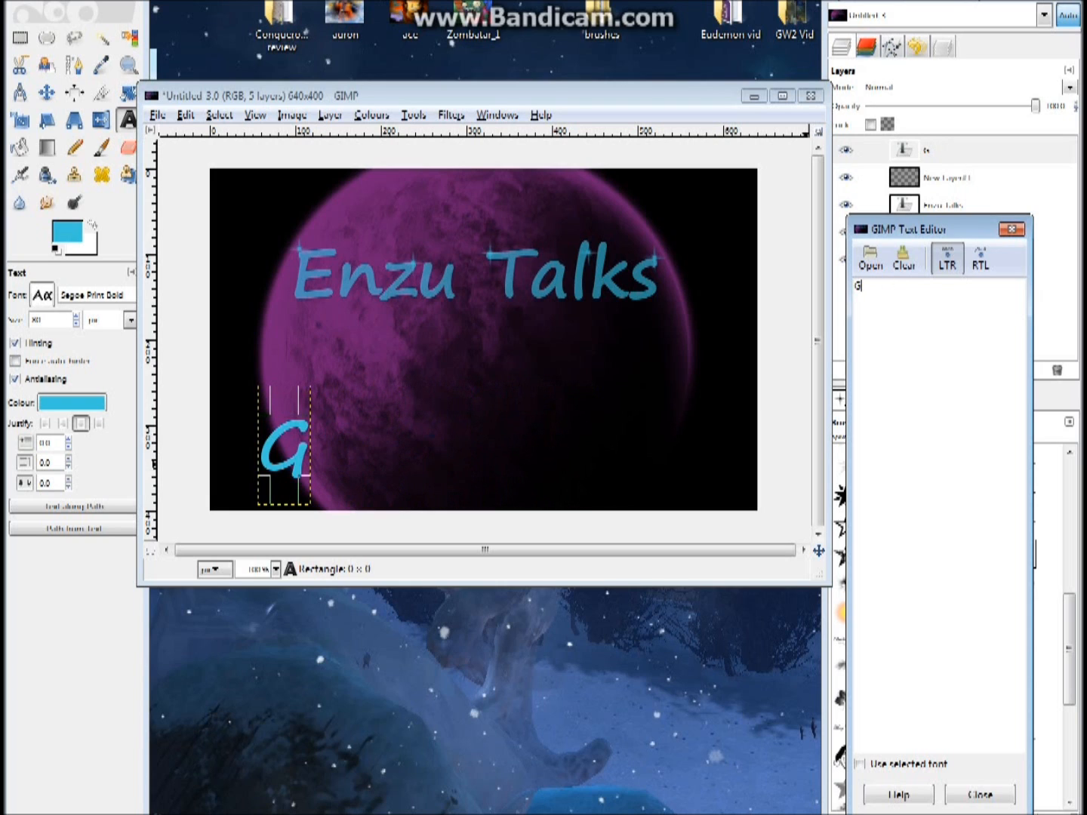
# Step: Enter "Thumbnail Toutorial" as the new text
pyautogui.write('Thum')
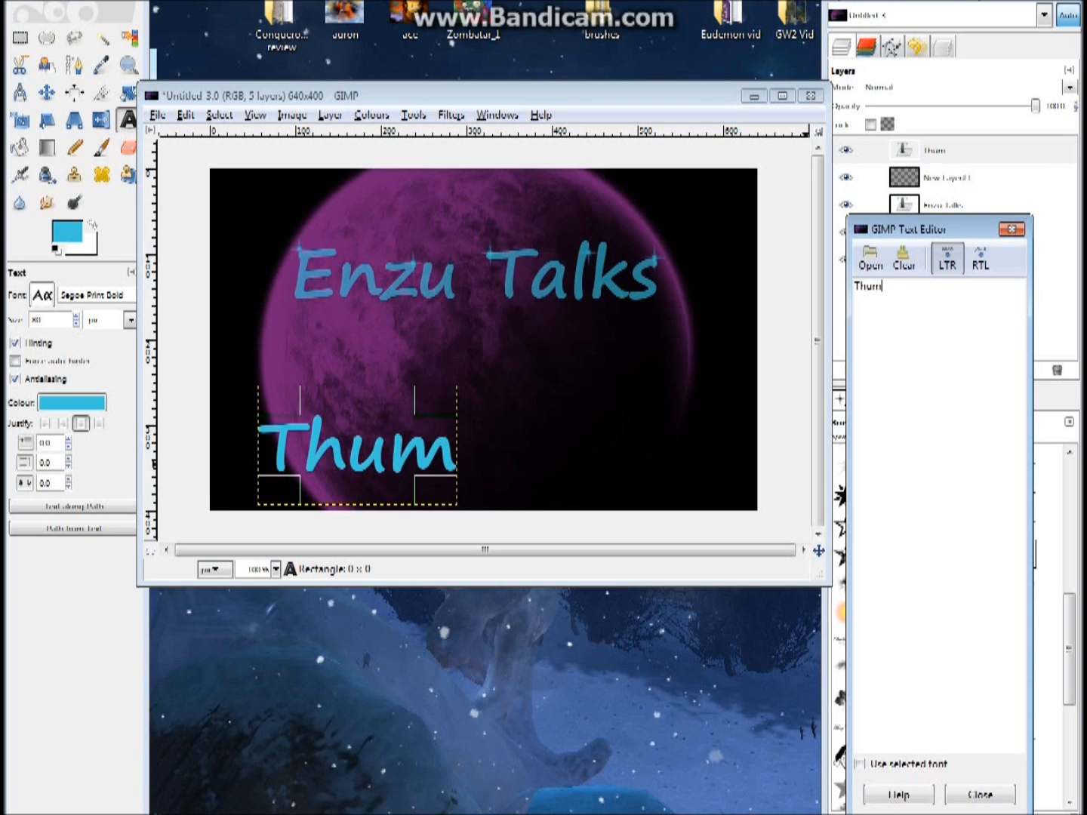
pyautogui.write('bnail T')
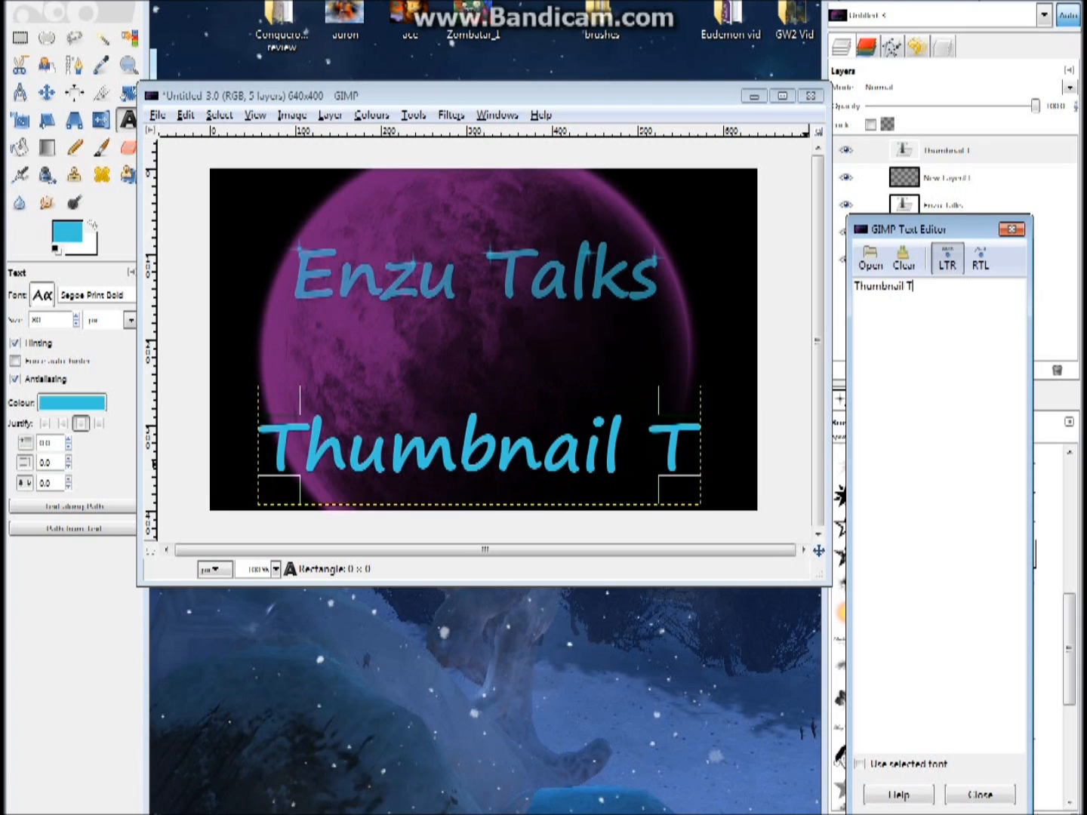
pyautogui.write('outorial')
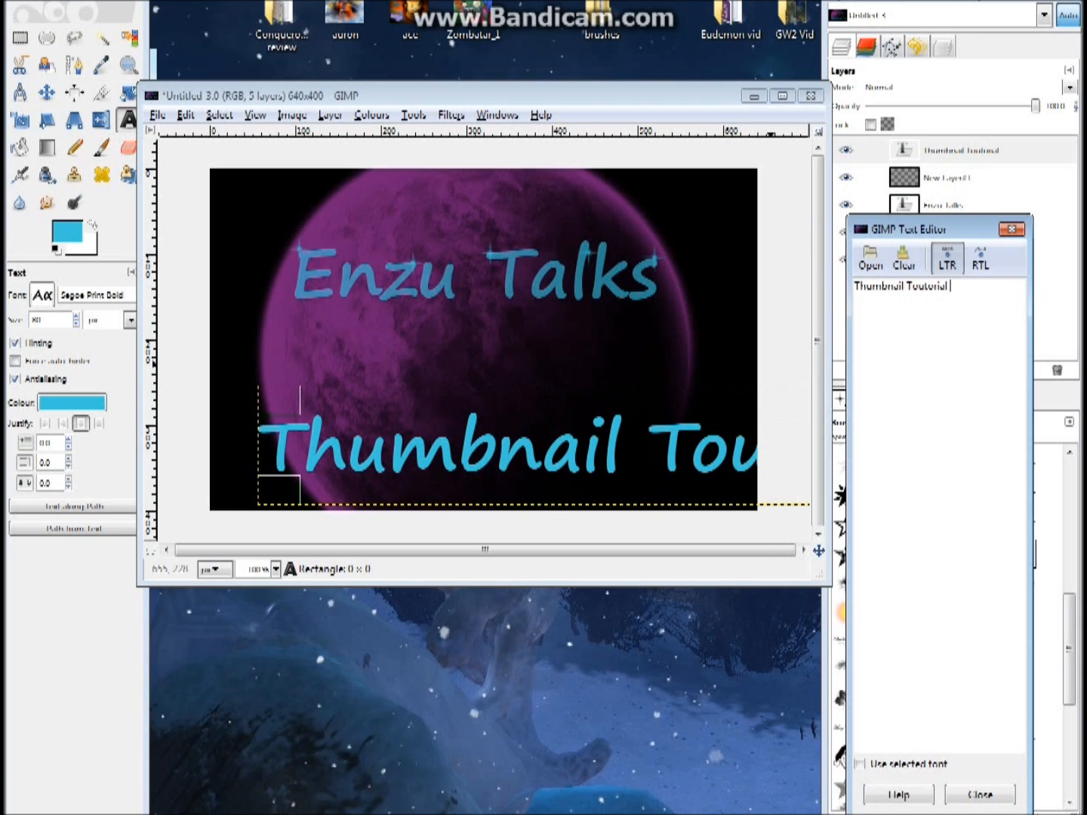
# Step: Set the "Thumbnail Toutorial" text to 49 px, wrap it onto two lines in a 277 × 160 px box, and place it below "Enzu Talks"
pyautogui.click(76, 324)
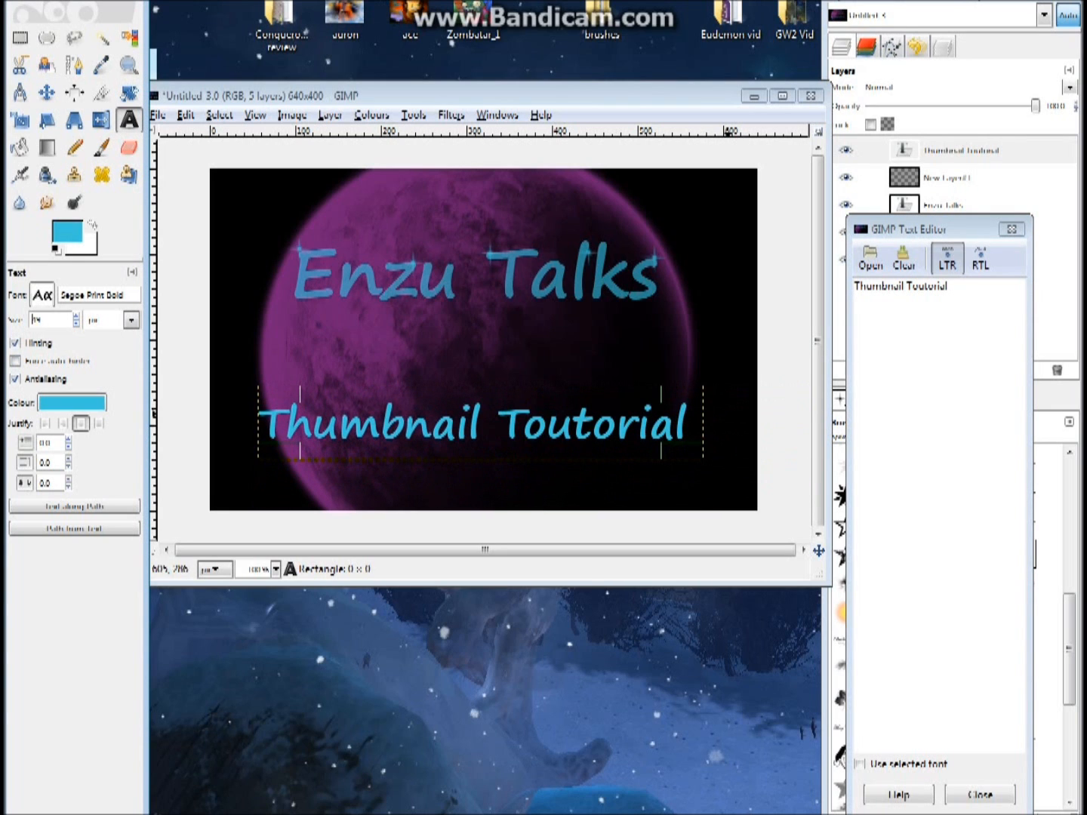
pyautogui.moveTo(699, 420); pyautogui.dragTo(494, 417)
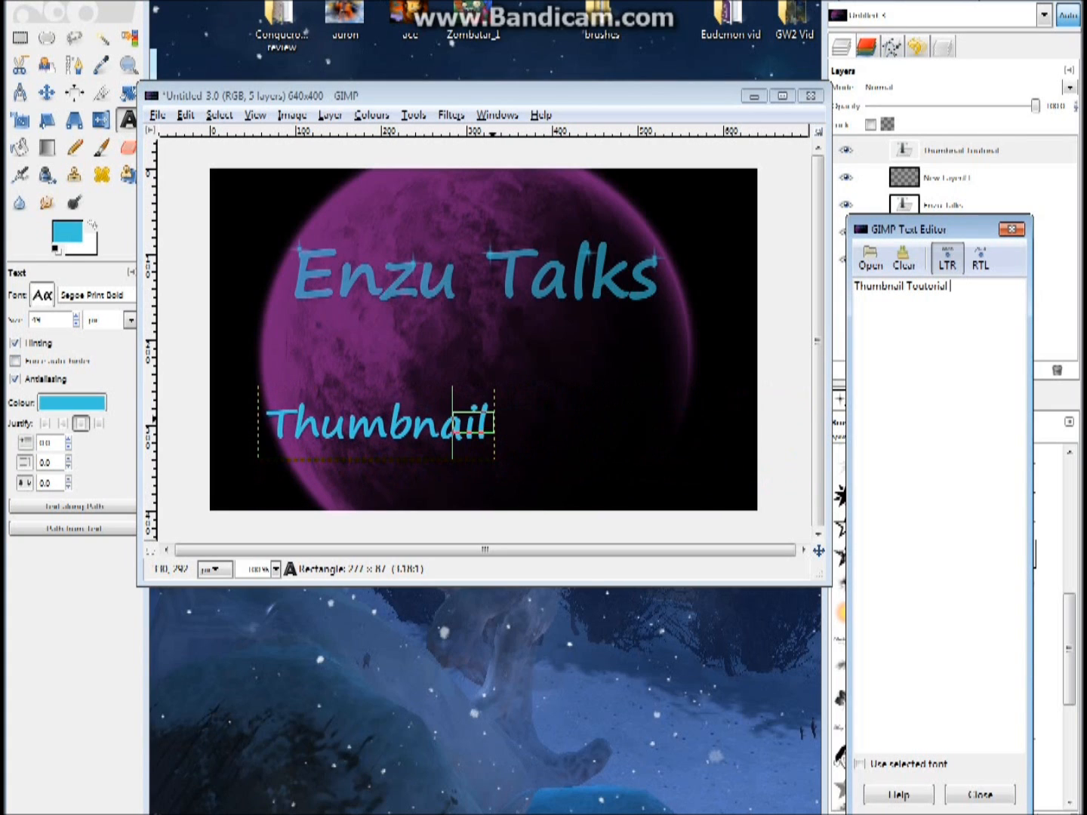
pyautogui.moveTo(378, 415); pyautogui.dragTo(464, 359)
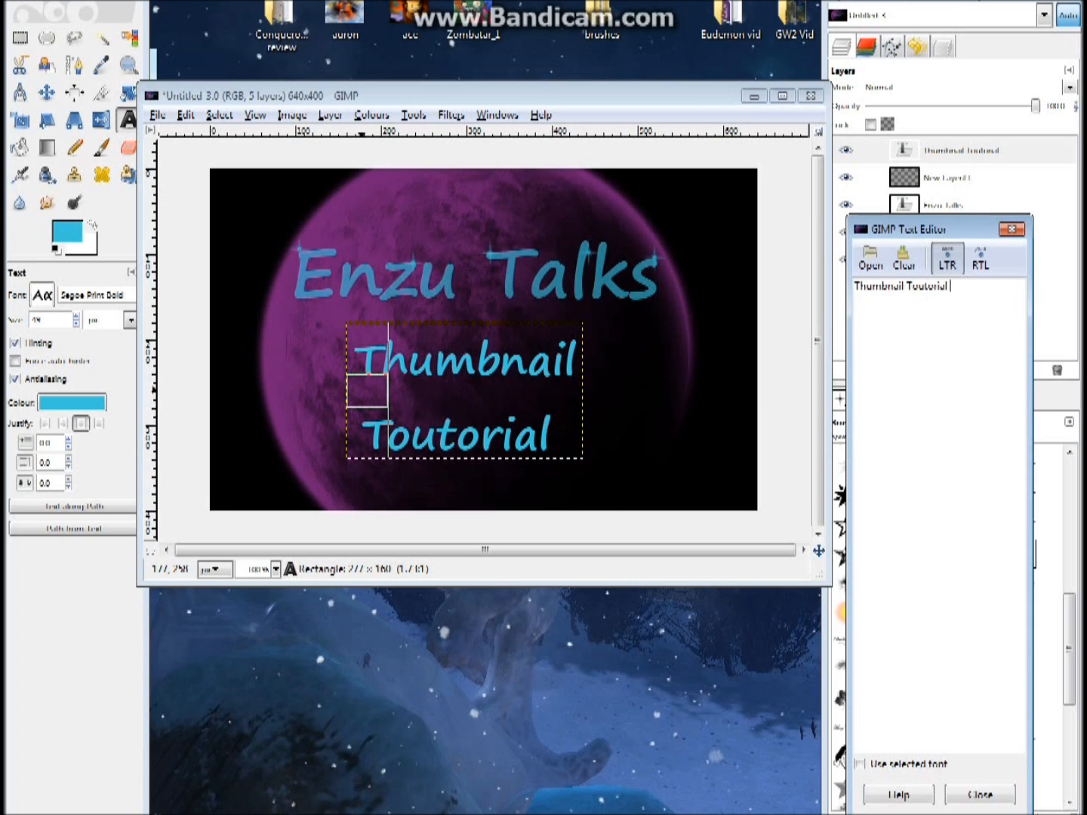
# Step: Widen the "Thumbnail Toutorial" text box on both sides to 340 × 160 px and lower its layer opacity to 62.4%
pyautogui.moveTo(354, 388); pyautogui.dragTo(336, 388)
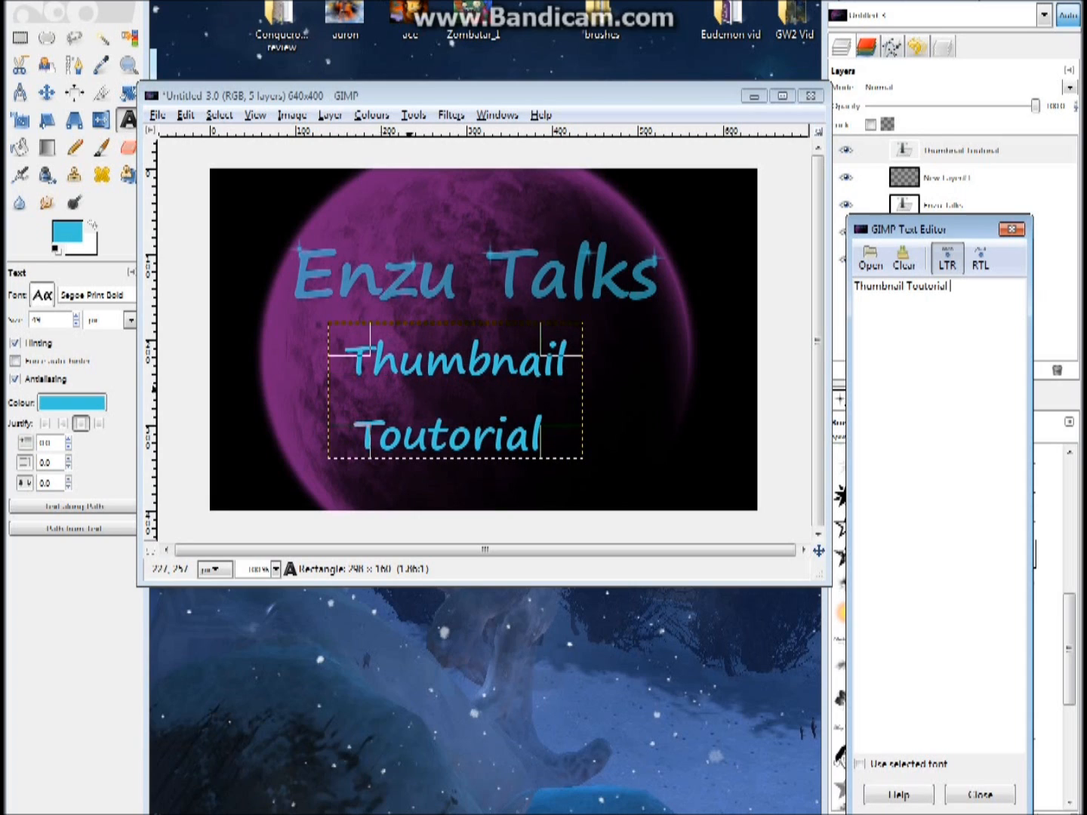
pyautogui.moveTo(574, 387); pyautogui.dragTo(618, 384)
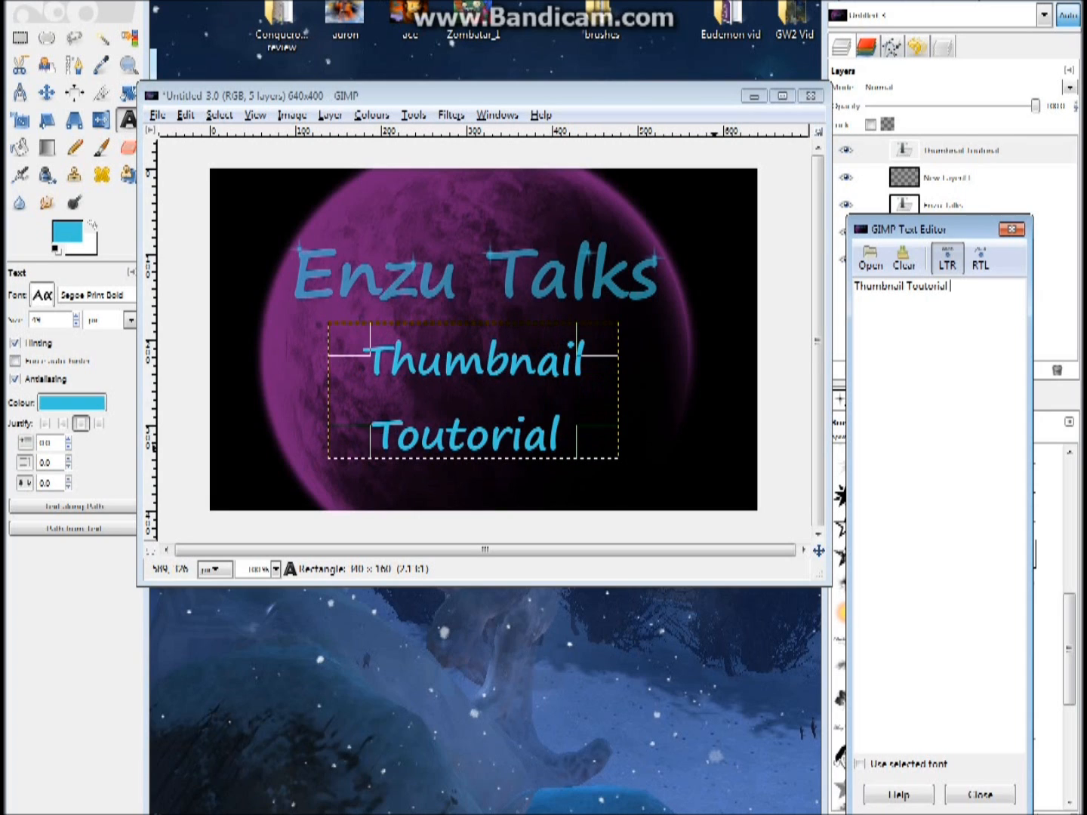
pyautogui.moveTo(1034, 106); pyautogui.dragTo(973, 106)
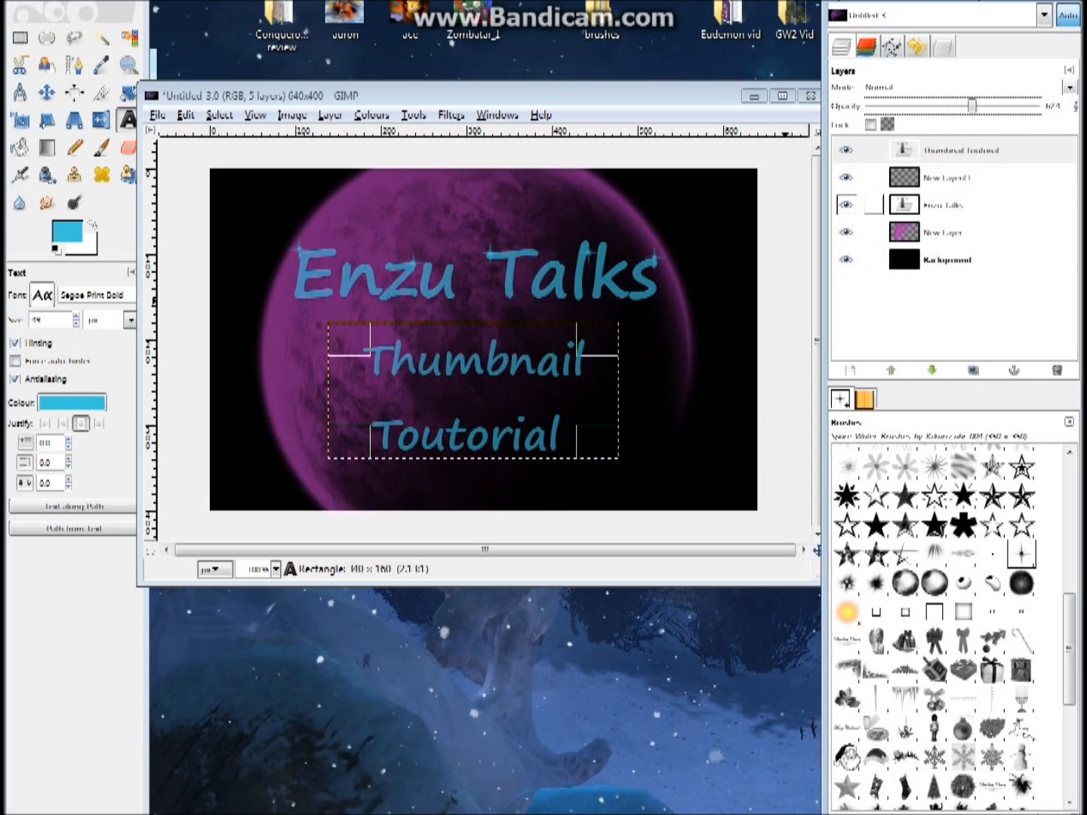
# Step: Move the "Enzu Talks" text slightly up and the "Thumbnail Toutorial" text slightly down to space them apart
pyautogui.click(952, 178)
pyautogui.click(953, 205)
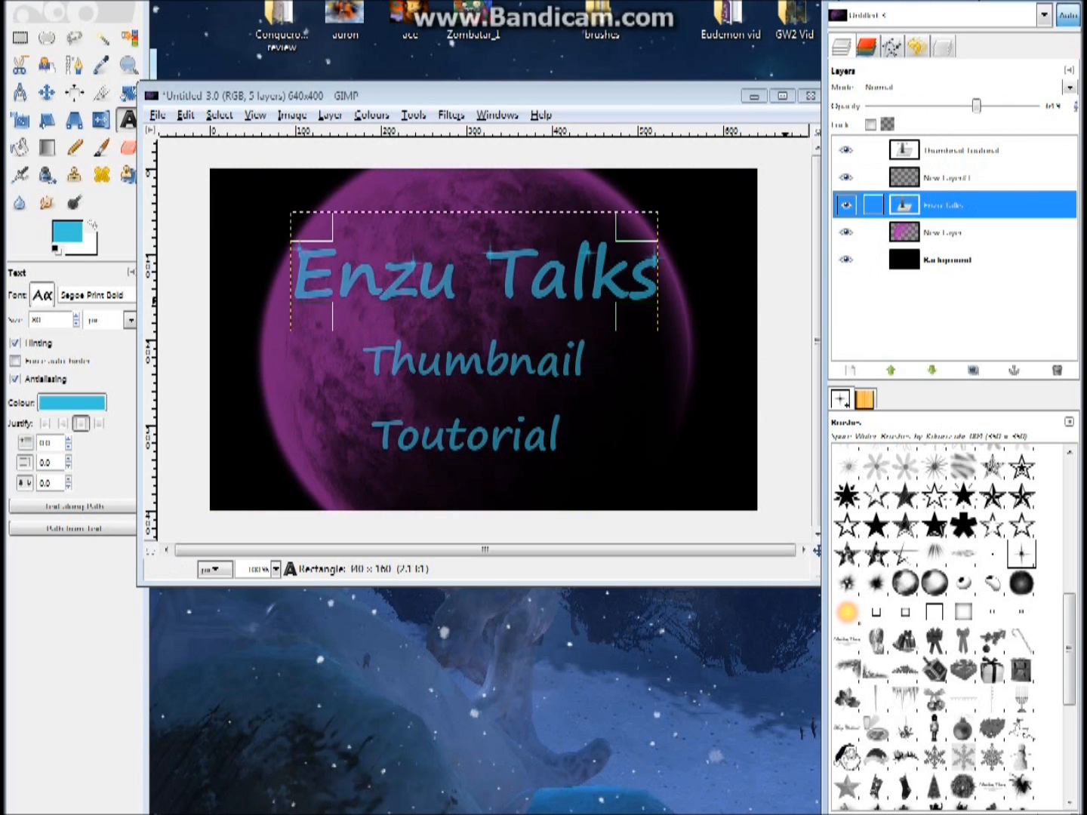
pyautogui.moveTo(499, 273); pyautogui.dragTo(498, 254)
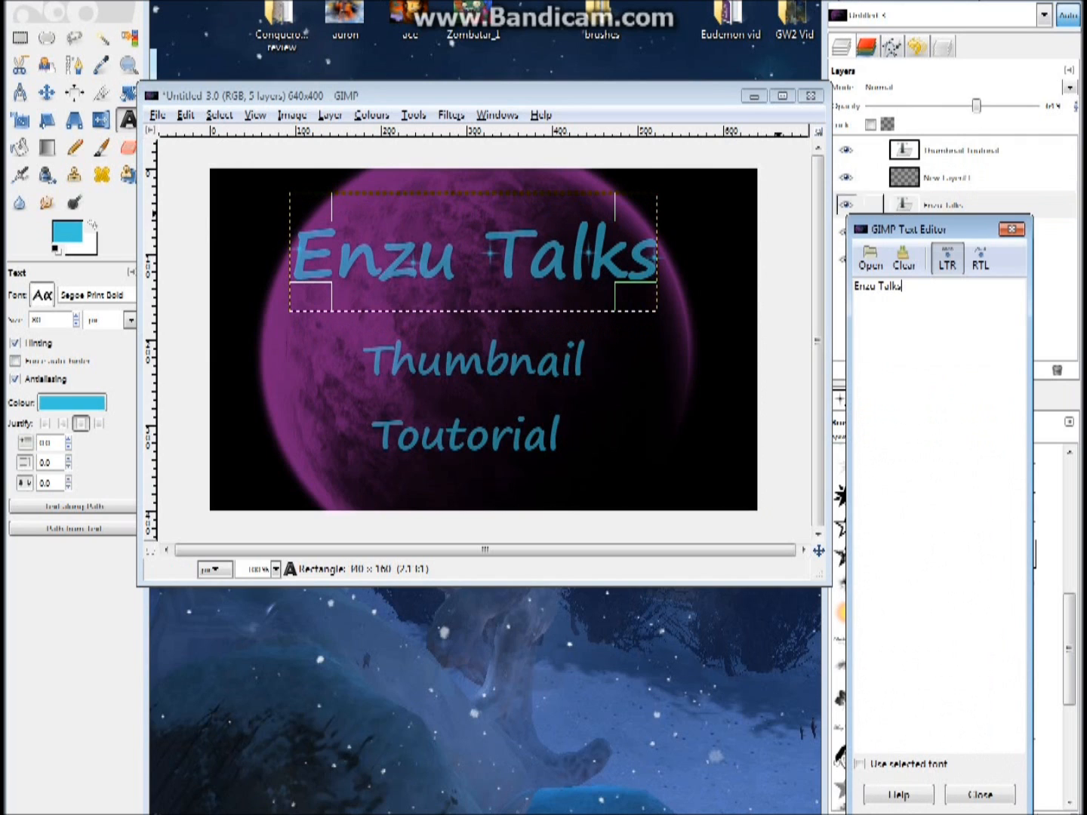
pyautogui.click(873, 150)
pyautogui.moveTo(482, 400); pyautogui.dragTo(486, 410)
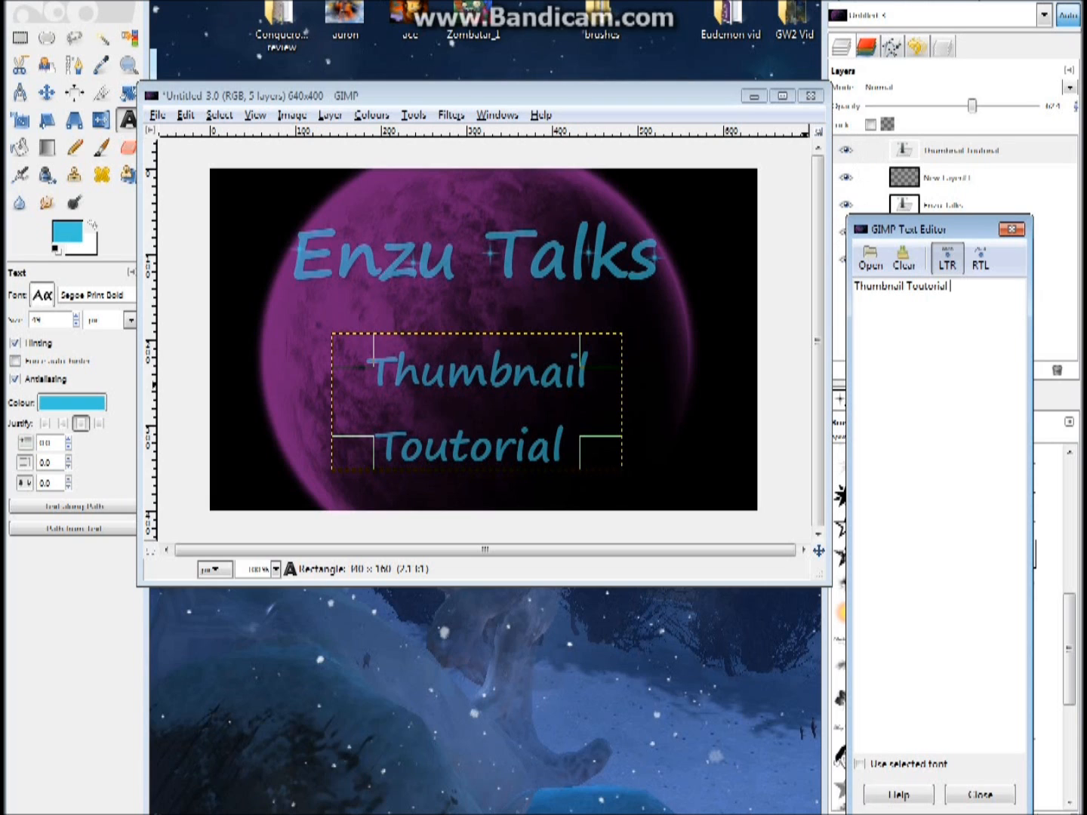
# Step: Save the image as thumbnailtourtorial.png in the Pictures folder, merging visible layers and keeping the default PNG options, and close the text editor
pyautogui.click(157, 114)
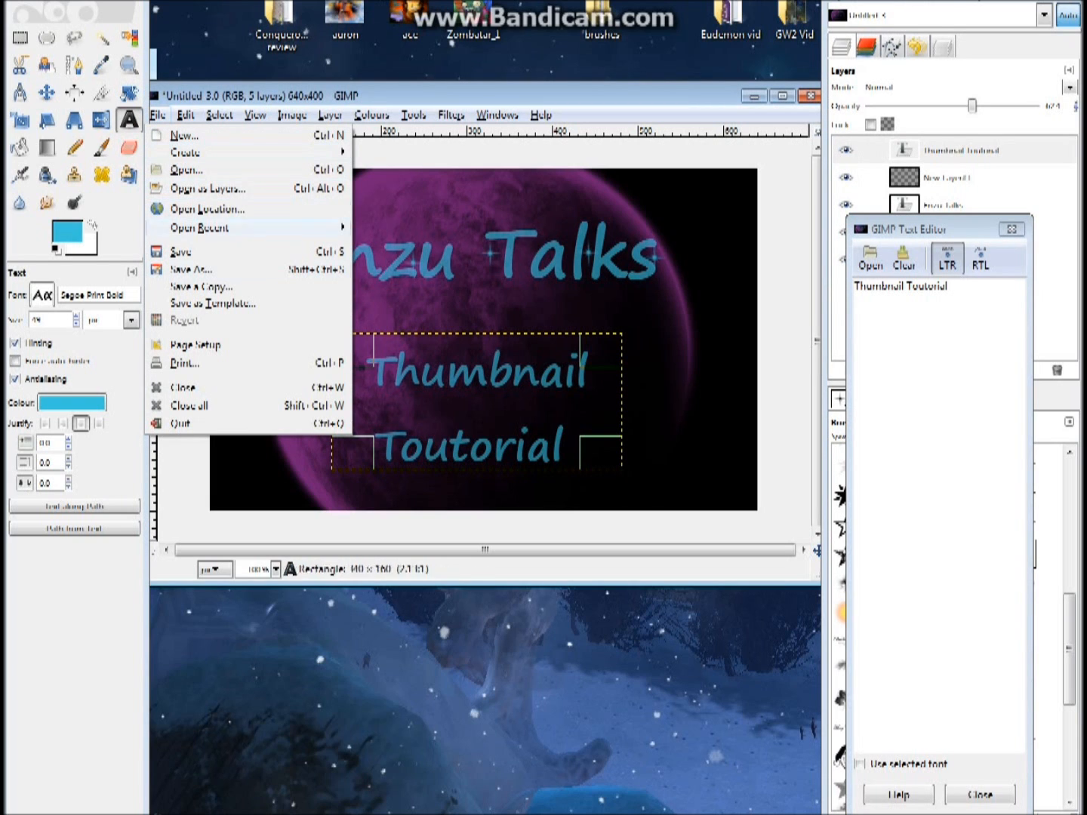
pyautogui.click(191, 270)
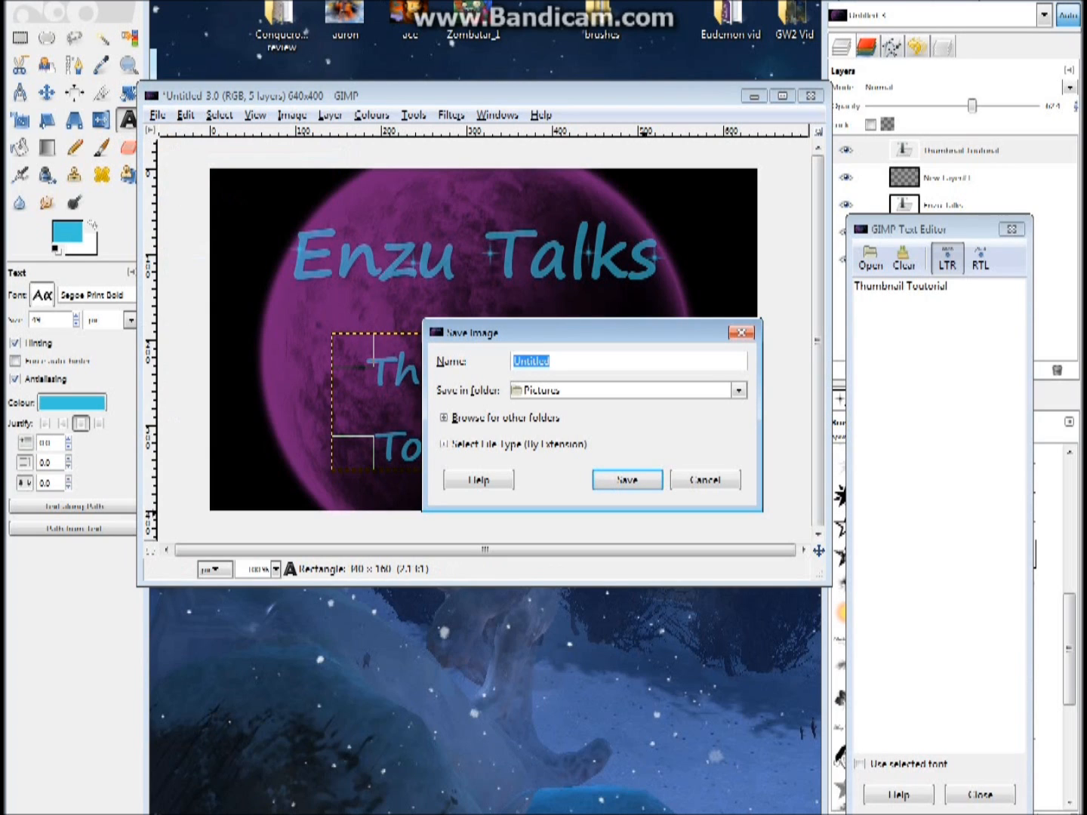
pyautogui.write('thumbnailtout')
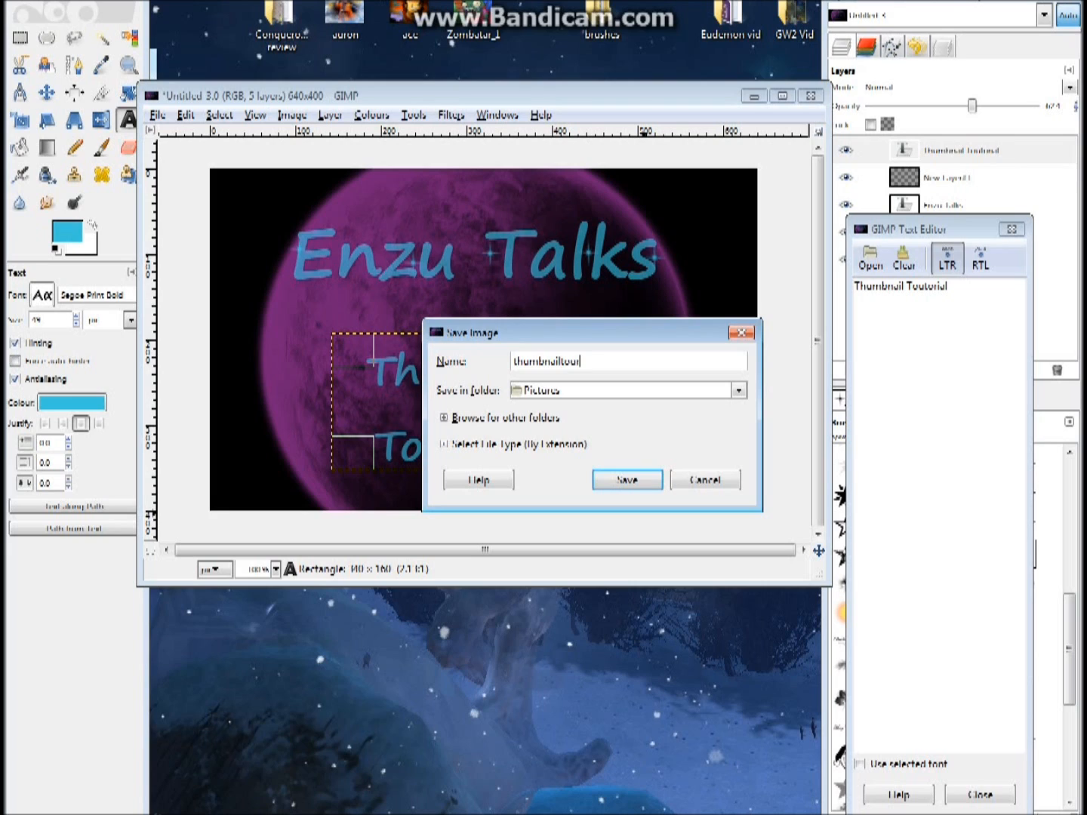
pyautogui.write('erial')
pyautogui.write('.png')
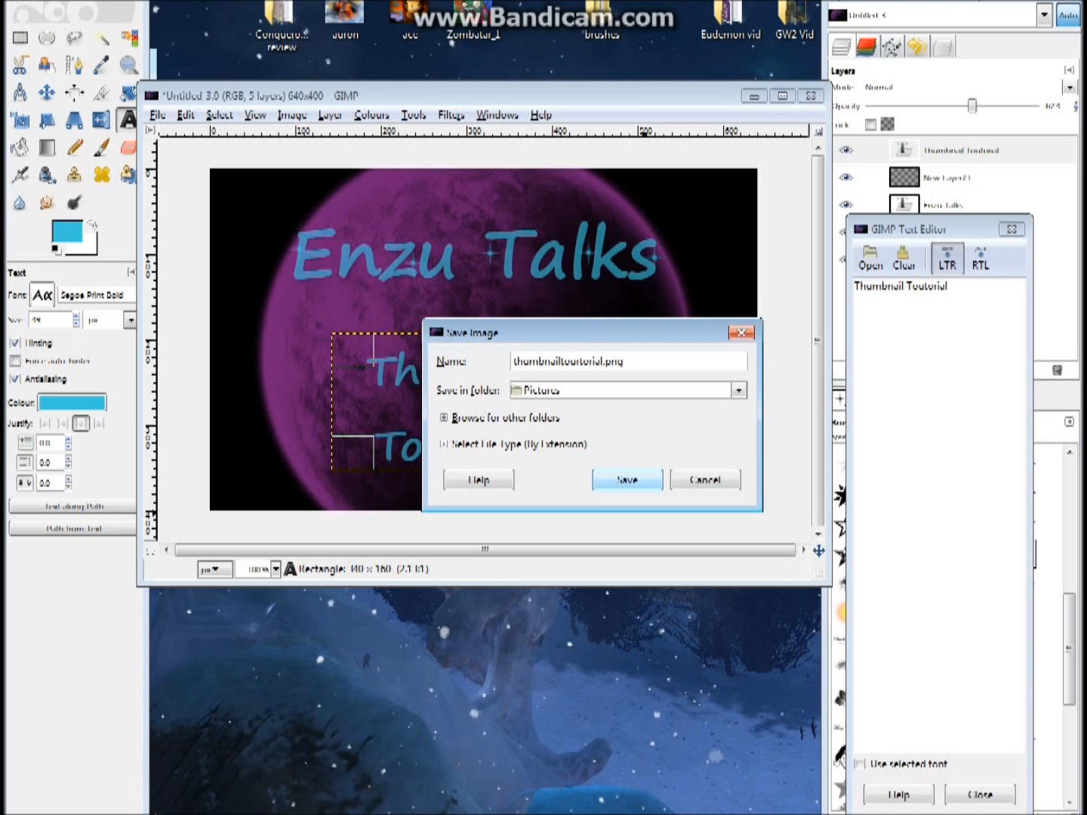
pyautogui.press('Return')
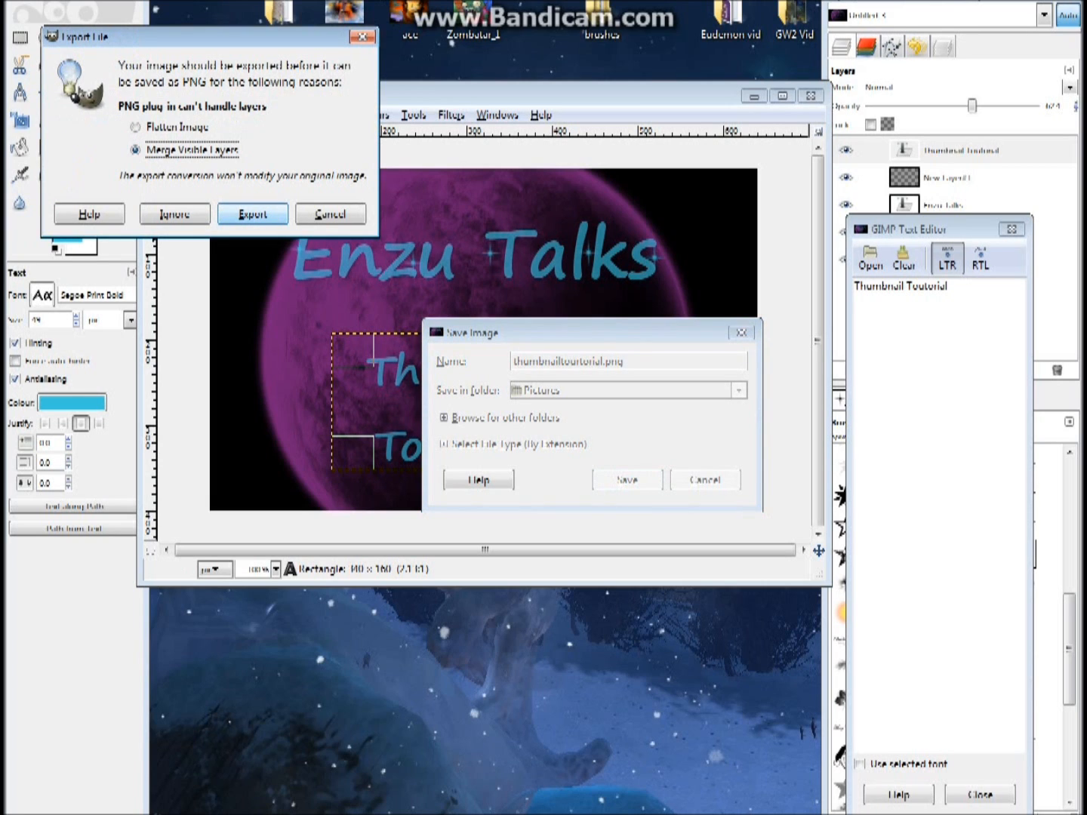
pyautogui.press('Return')
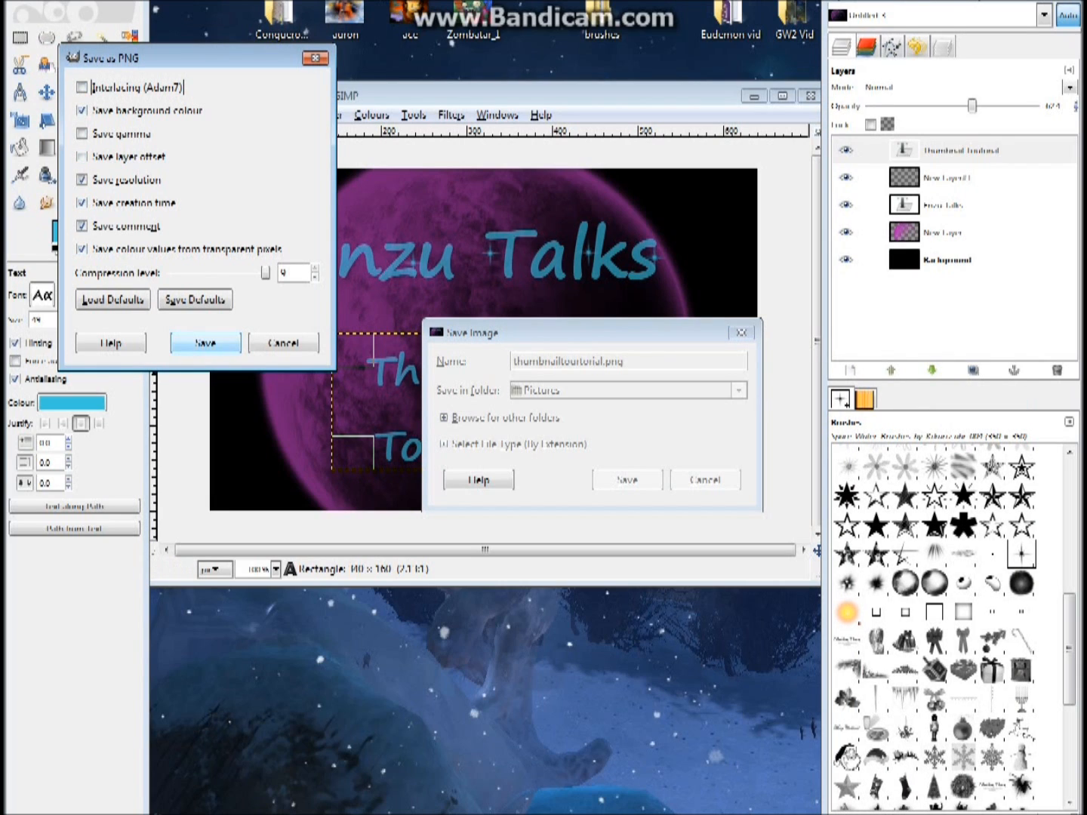
pyautogui.press('Return')
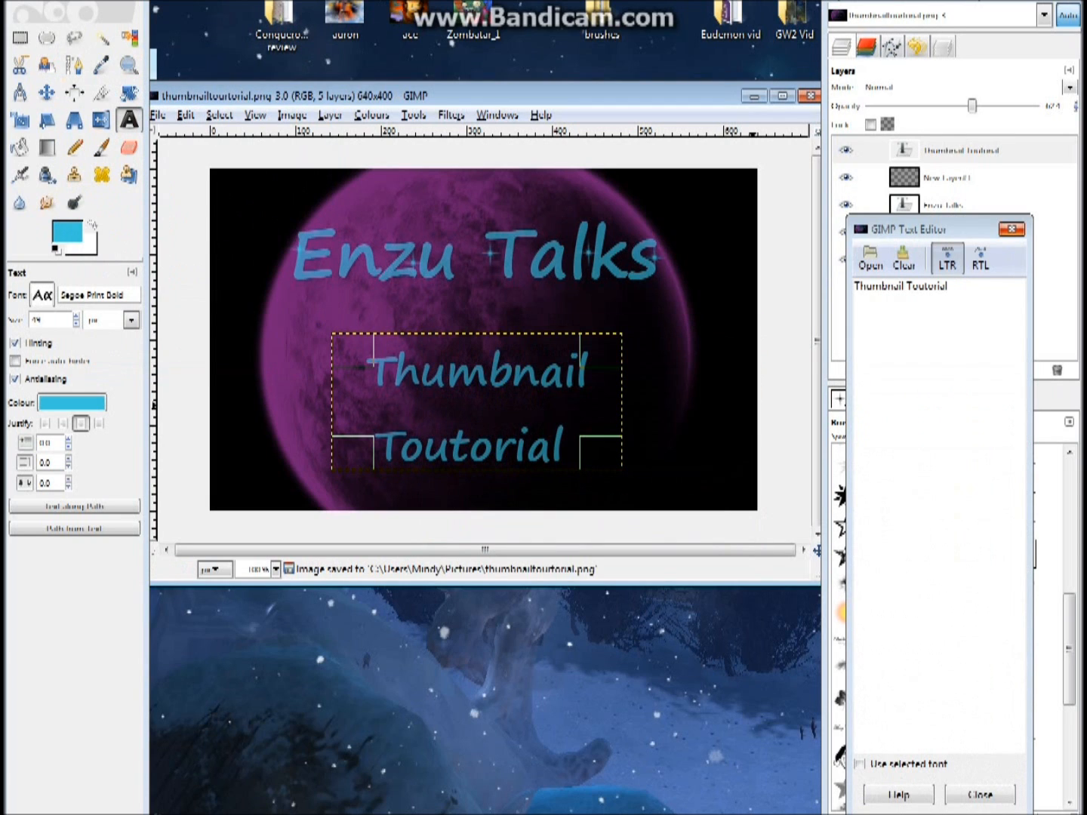
pyautogui.click(1011, 229)
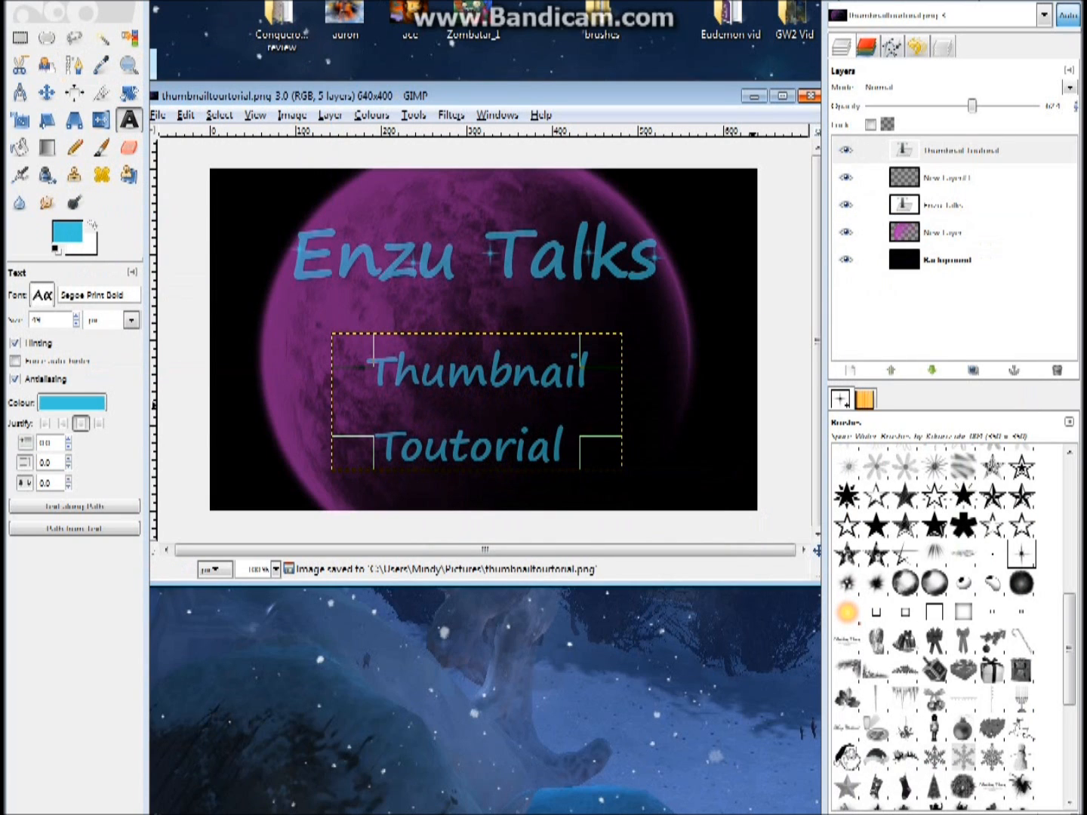